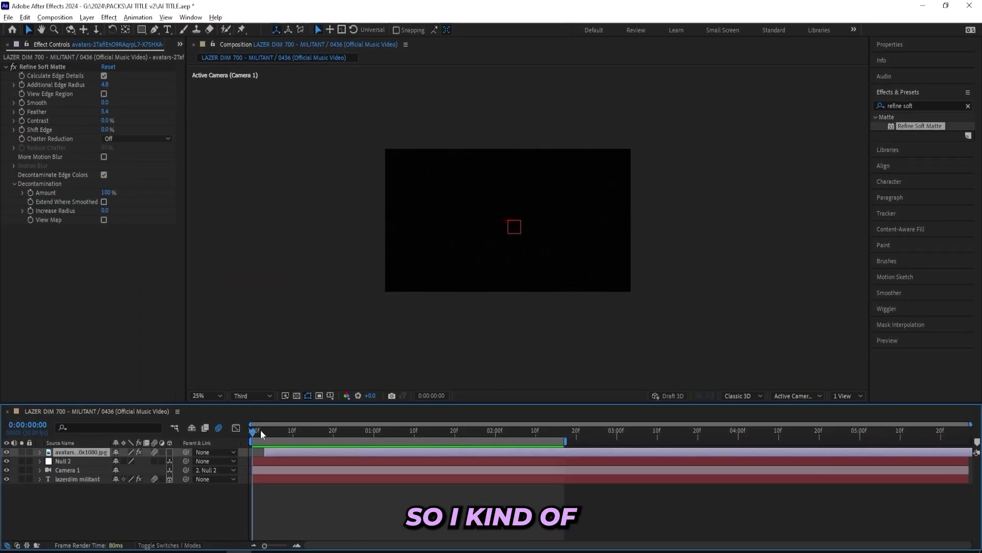
Reveal the LAZERDIM MILITANT title's Scale keyframes and inspect its curve in the Graph Editor.
left_click(299, 492)
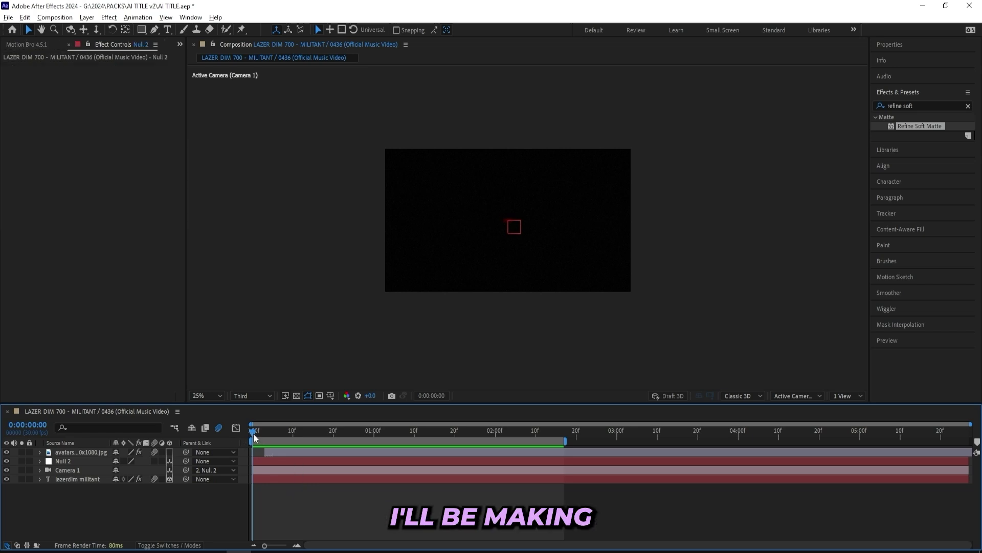
left_click_drag(253, 434, 315, 433)
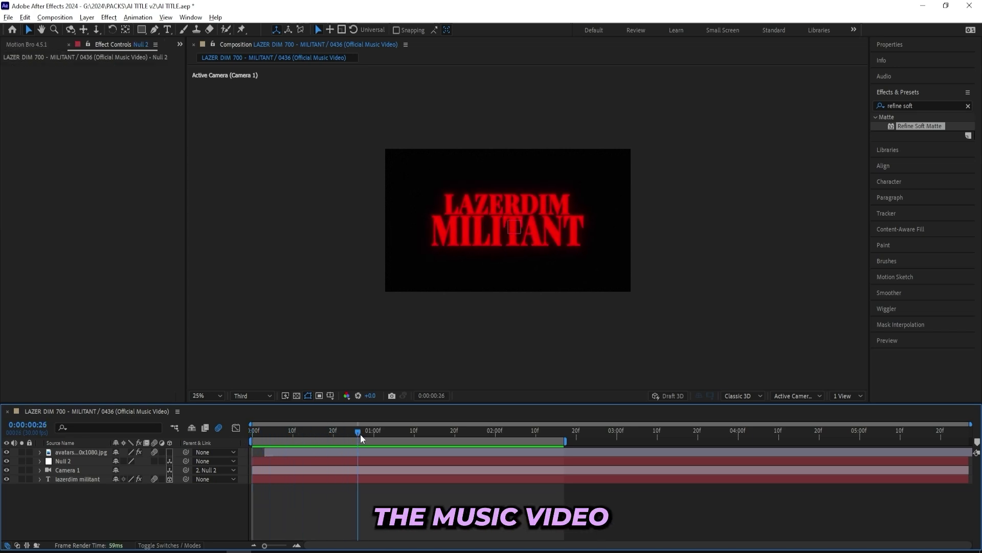
left_click(355, 479)
key("u")
key("Home")
key("u")
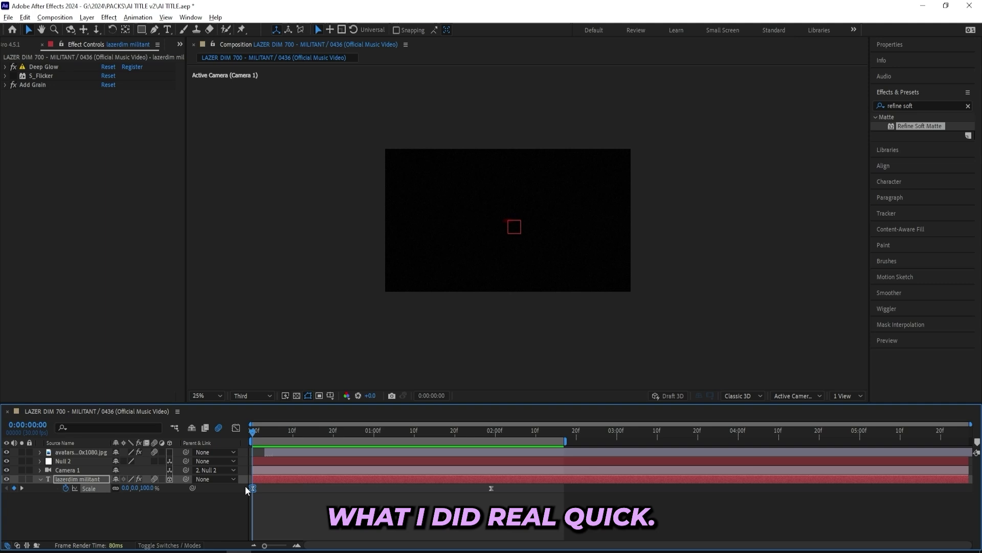
left_click(315, 504)
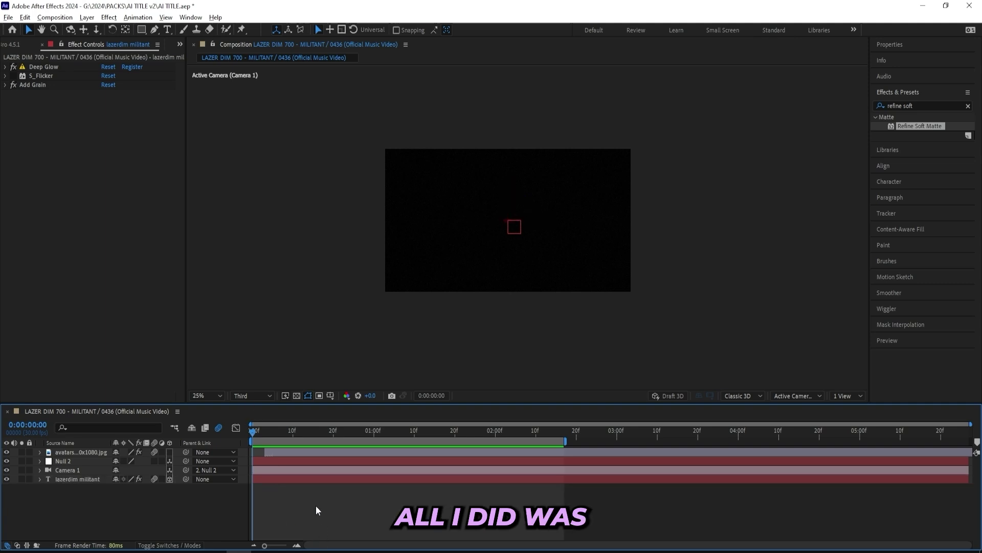
left_click(303, 480)
key("u")
left_click_drag(271, 434, 467, 435)
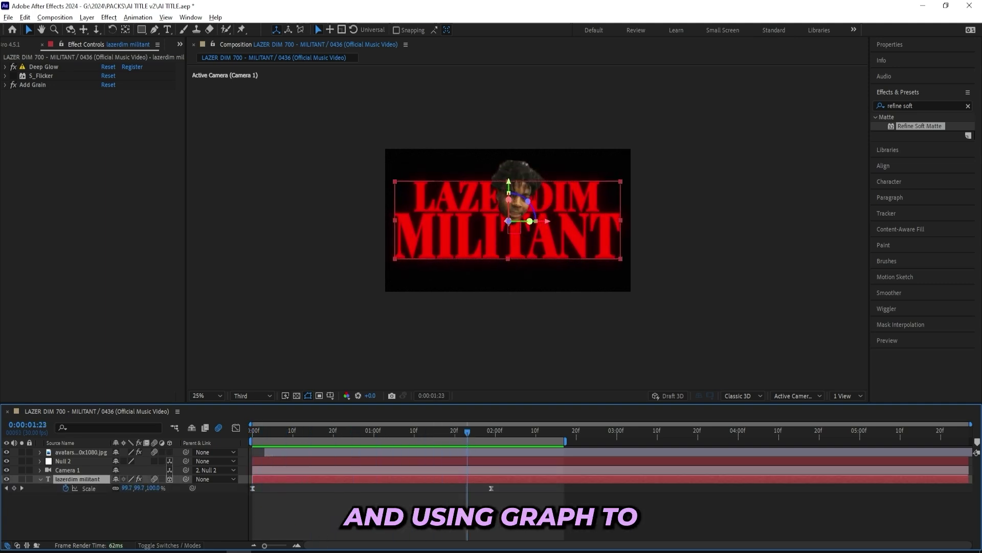
left_click(236, 428)
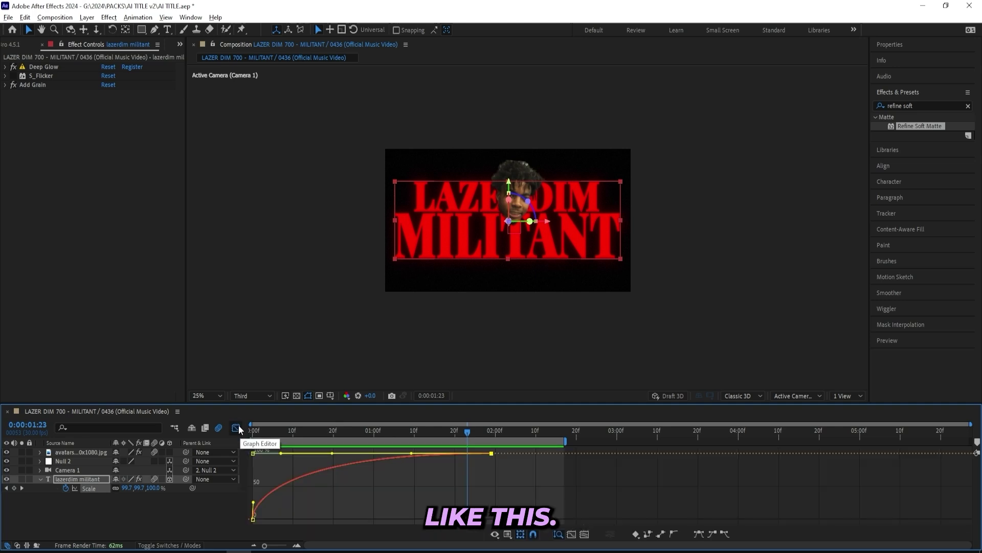
left_click(237, 427)
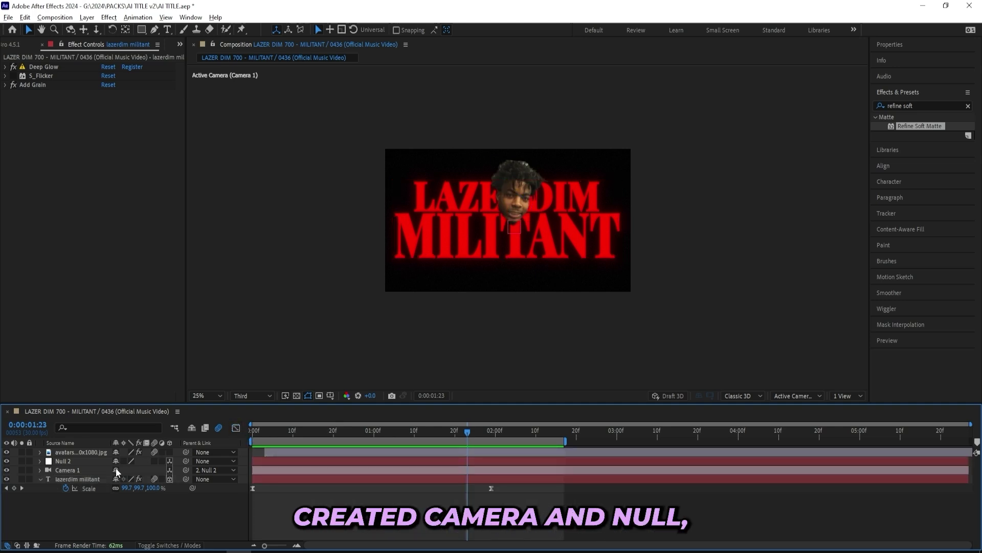
Show Null 2's Position keyframes and preview the camera push.
left_click(88, 461)
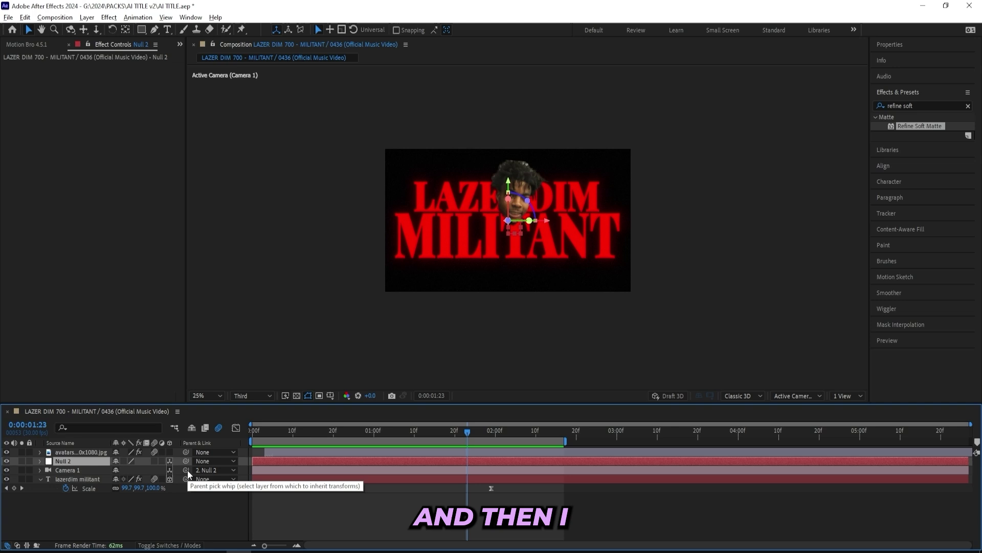
key("u")
left_click_drag(326, 441, 496, 456)
key("space")
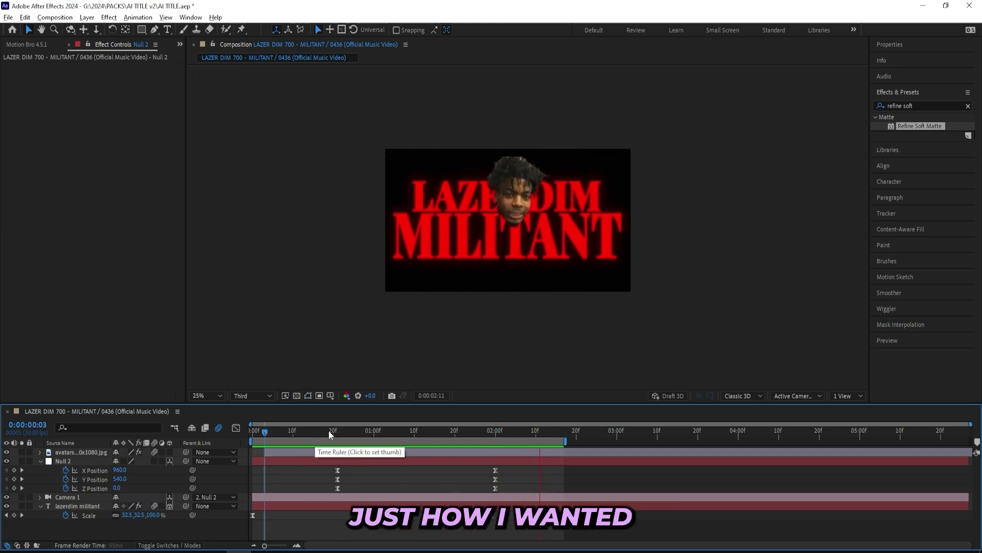
left_click_drag(329, 434, 487, 433)
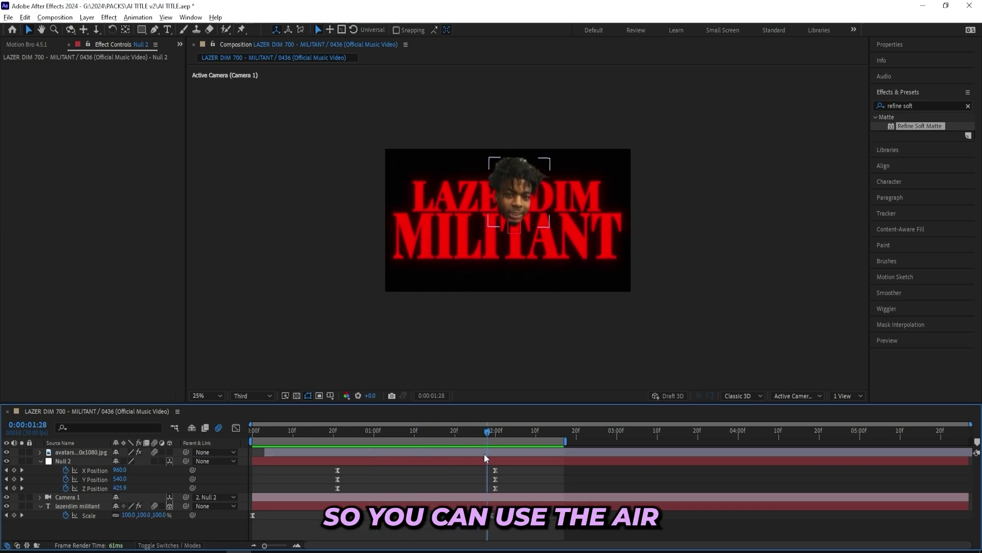
Show the face layer's Scale keyframes and scrub back through its scale-up.
left_click(484, 453)
key("u")
left_click_drag(361, 432, 520, 424)
Delete Mask 1 from the face layer.
left_click(513, 452)
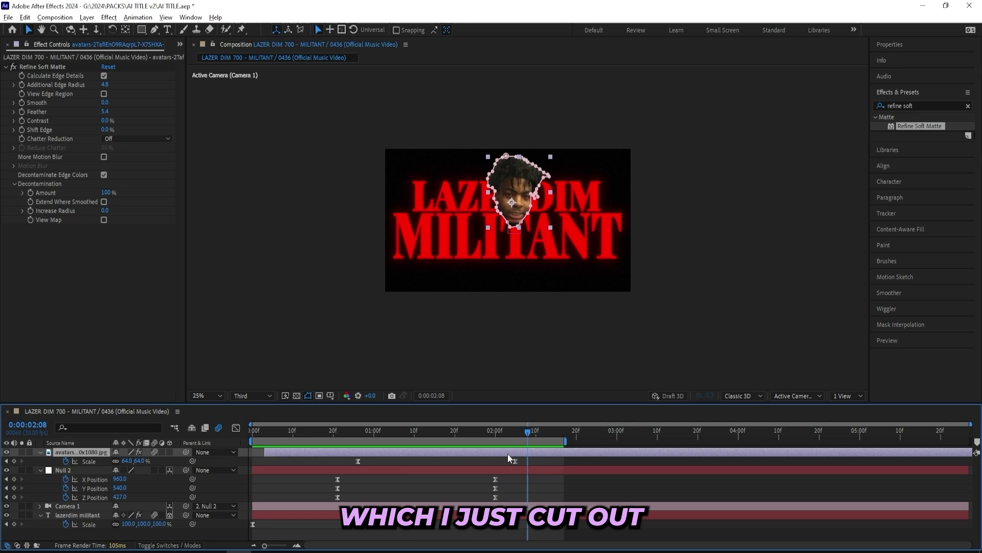
key("m")
left_click(85, 463)
key("Delete")
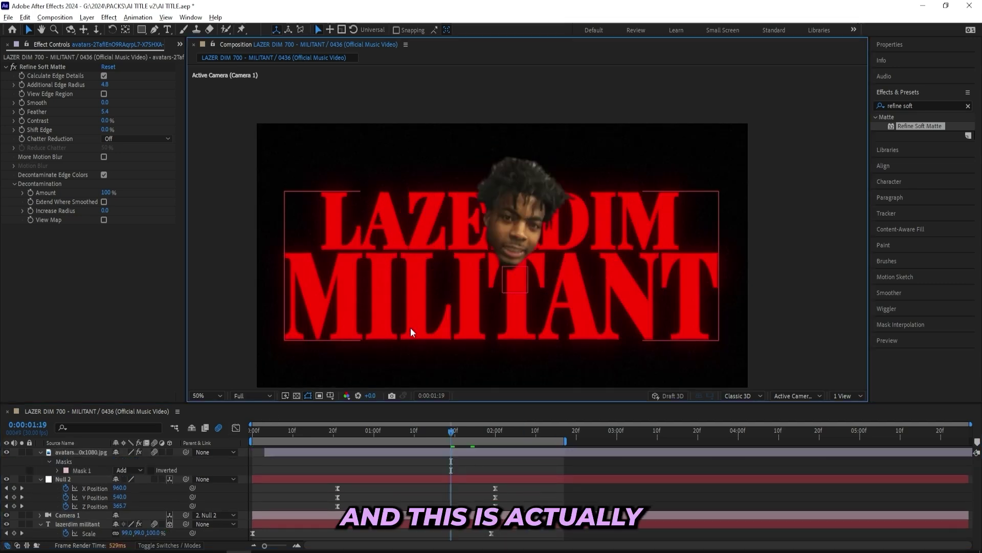
Preview at 100% zoom, then fit the view and settle near 0:00:01:27 with the face over the title.
key("slash")
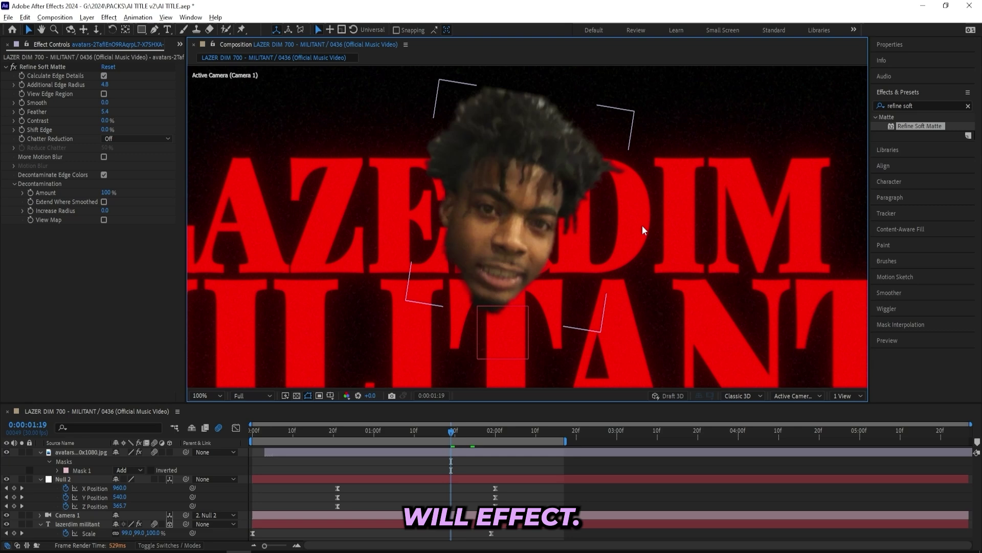
key("space")
key("shift+slash")
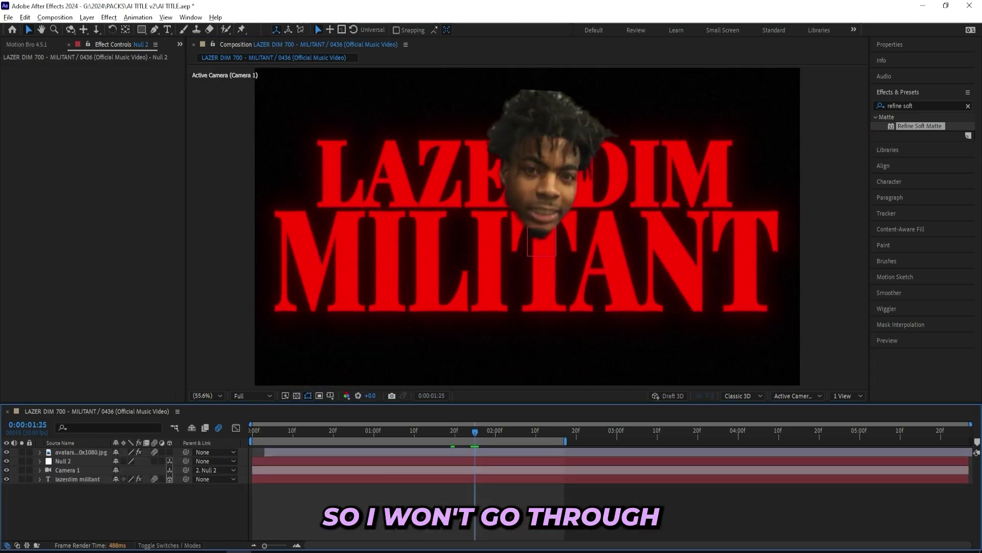
left_click(218, 401)
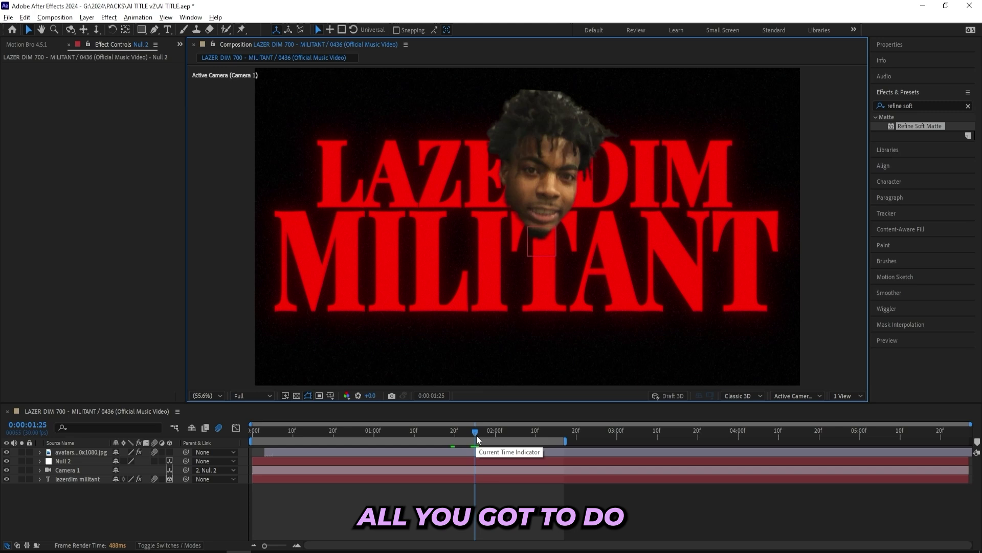
mouse_move(477, 434)
left_mouse_down()
mouse_move(445, 428)
mouse_move(472, 434)
mouse_move(452, 436)
mouse_move(484, 432)
left_mouse_up()
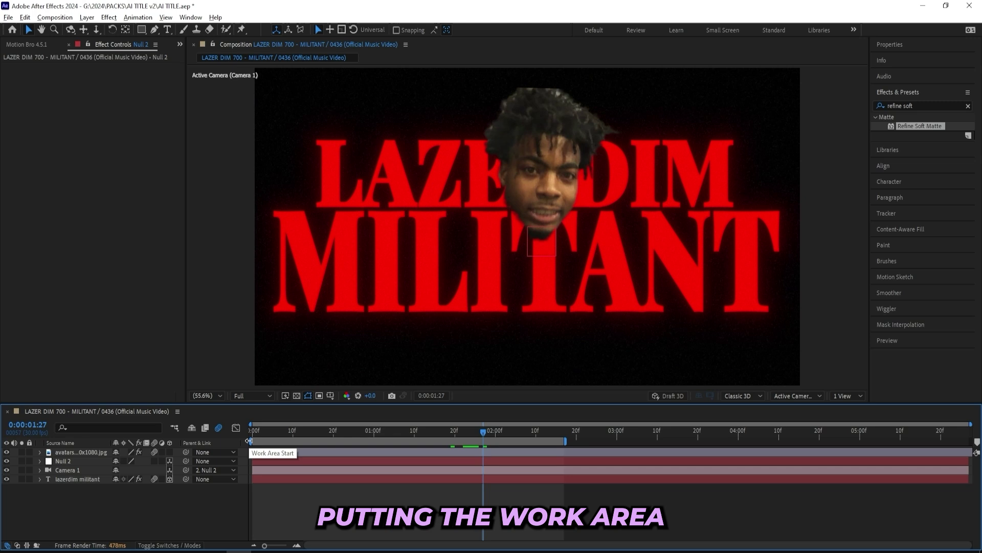
Trim the work area down to the single frame near 02:00f.
left_click_drag(388, 449, 477, 453)
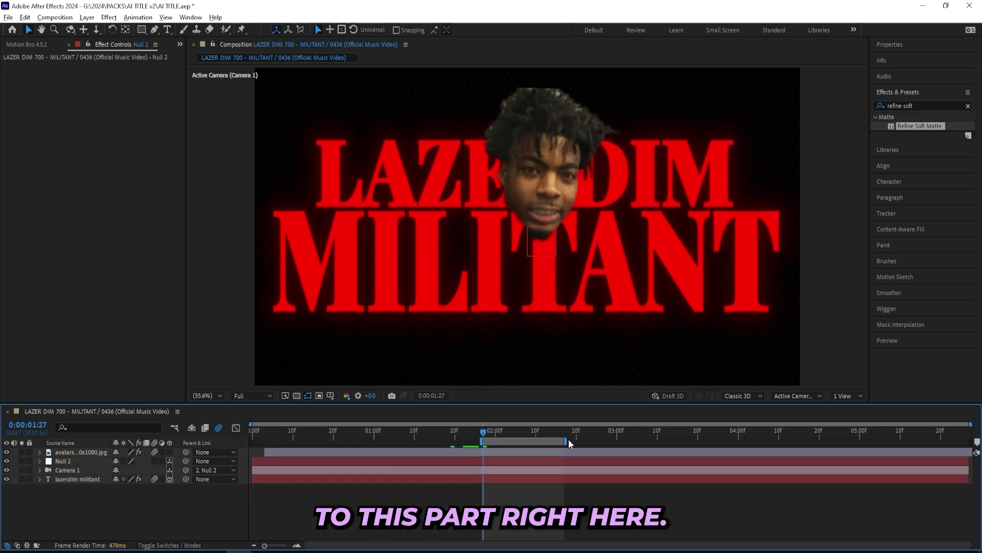
left_click(569, 439)
left_click_drag(566, 440, 497, 447)
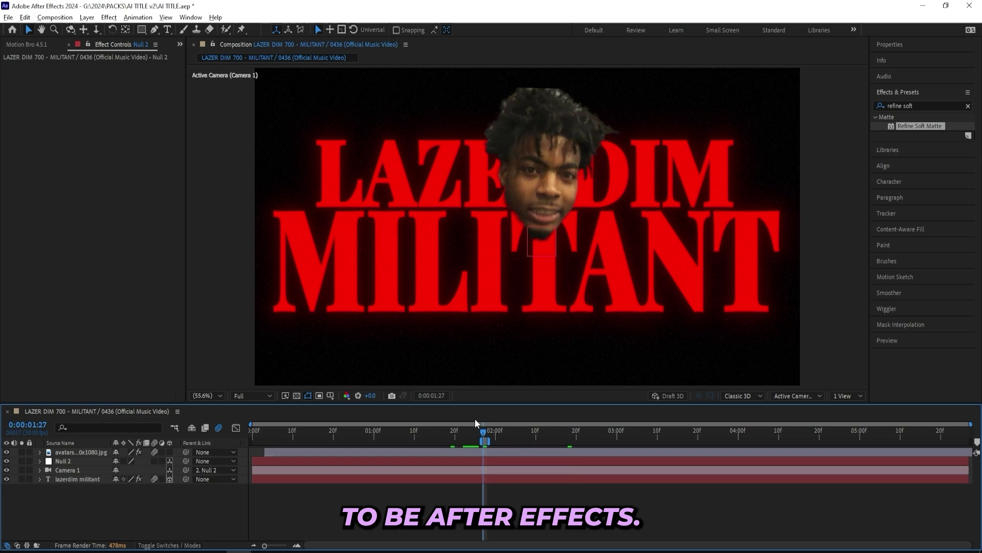
Add the composition to the Render Queue with PNG Sequence output and render it.
left_click(55, 17)
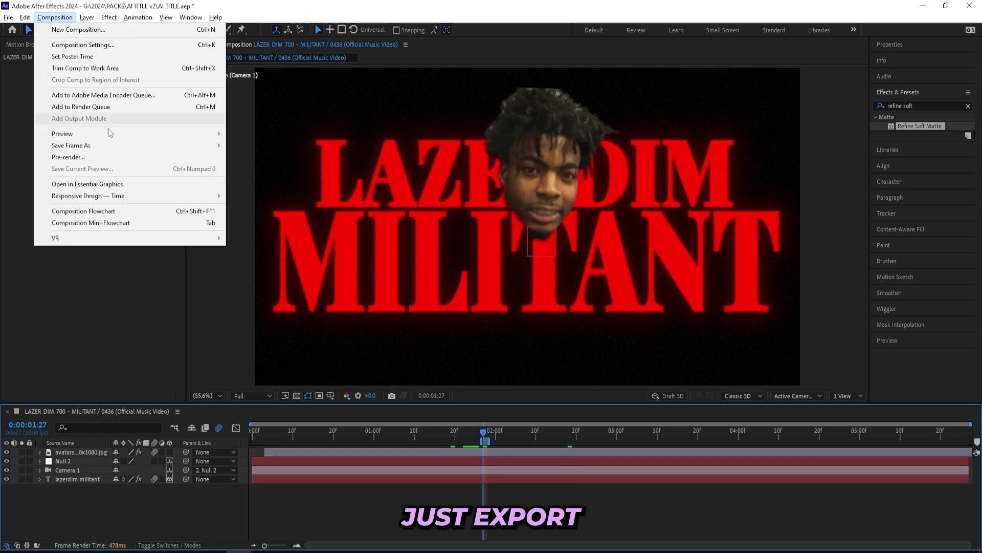
left_click(97, 107)
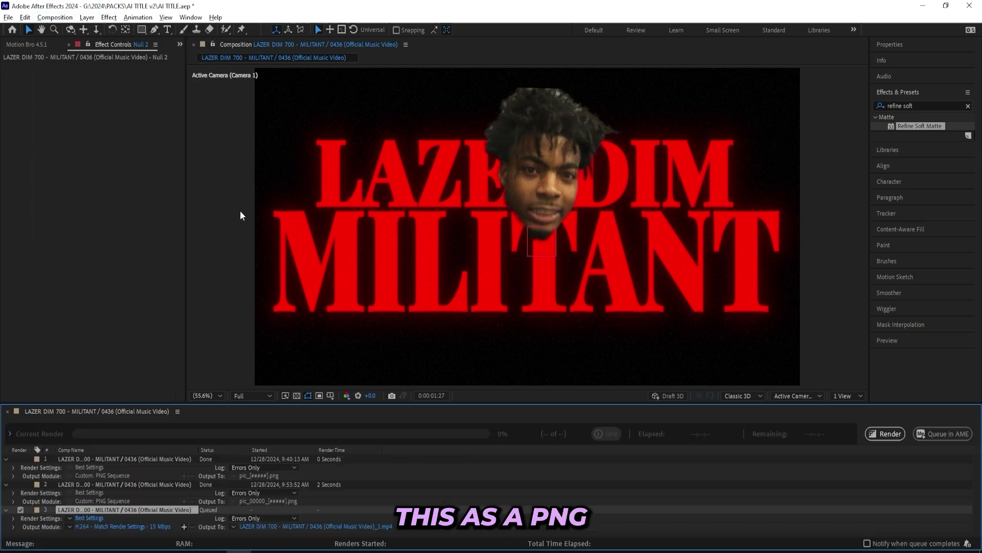
left_click(143, 526)
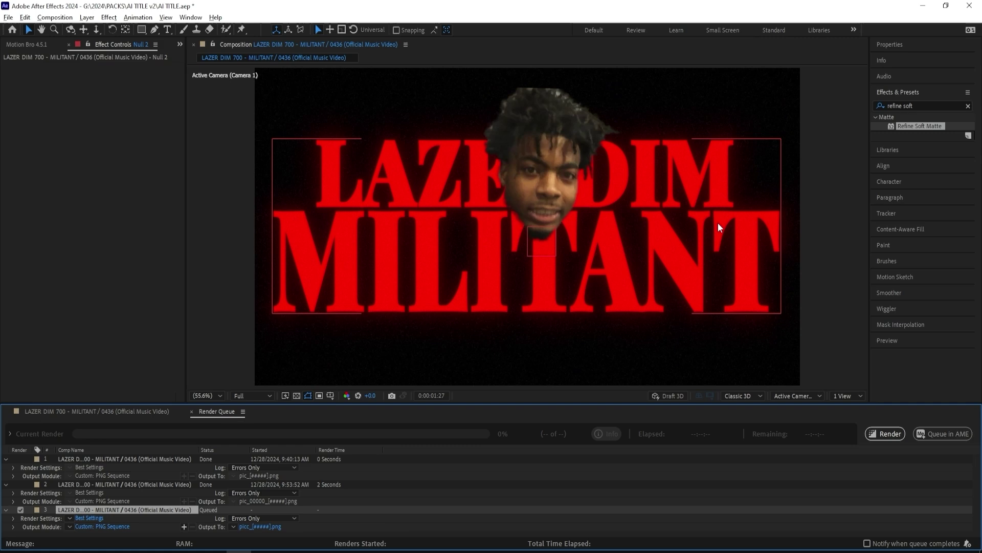
left_click(893, 433)
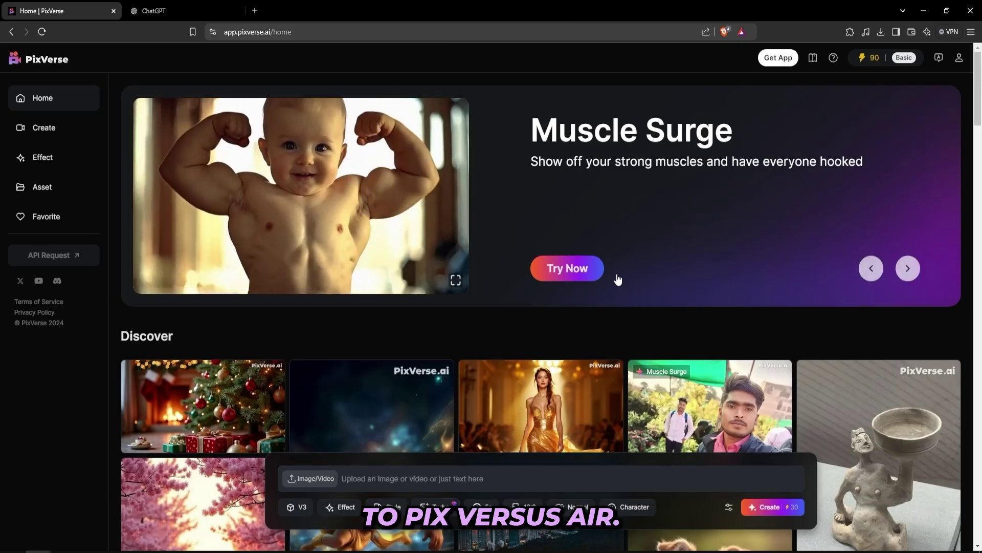
Upload picc_00057.png as the starting image in PixVerse's prompt box.
left_click(370, 477)
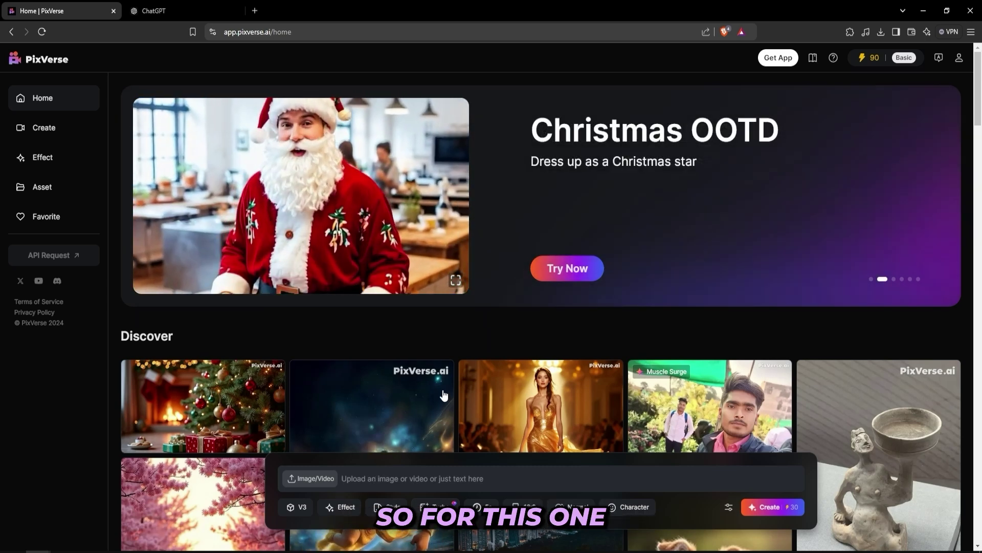
scroll(444, 395, "down", 3)
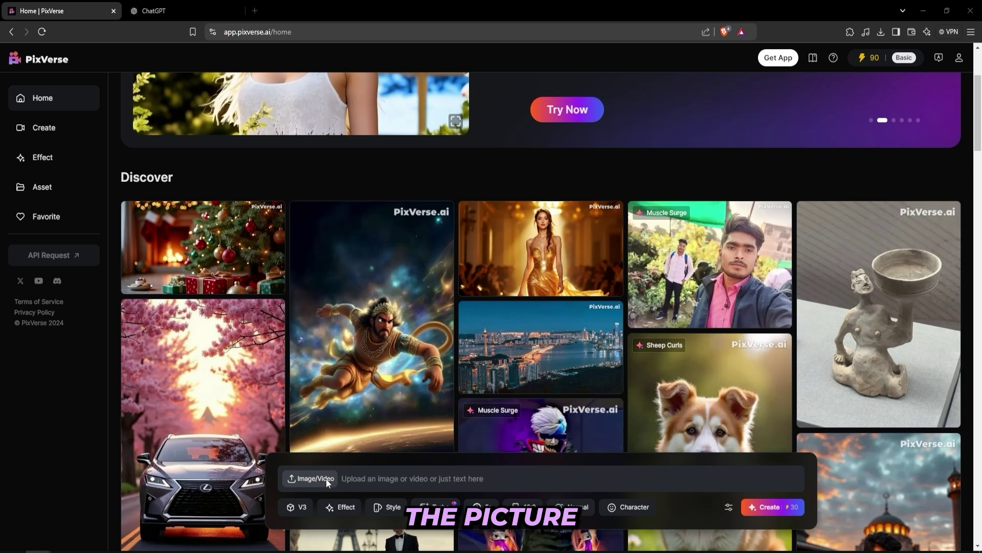
left_click(310, 478)
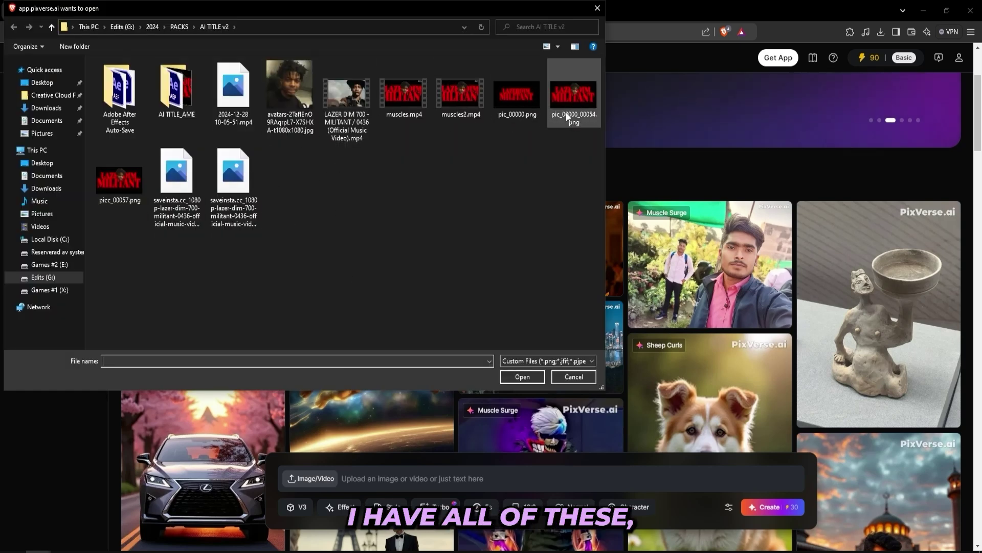
double_click(116, 181)
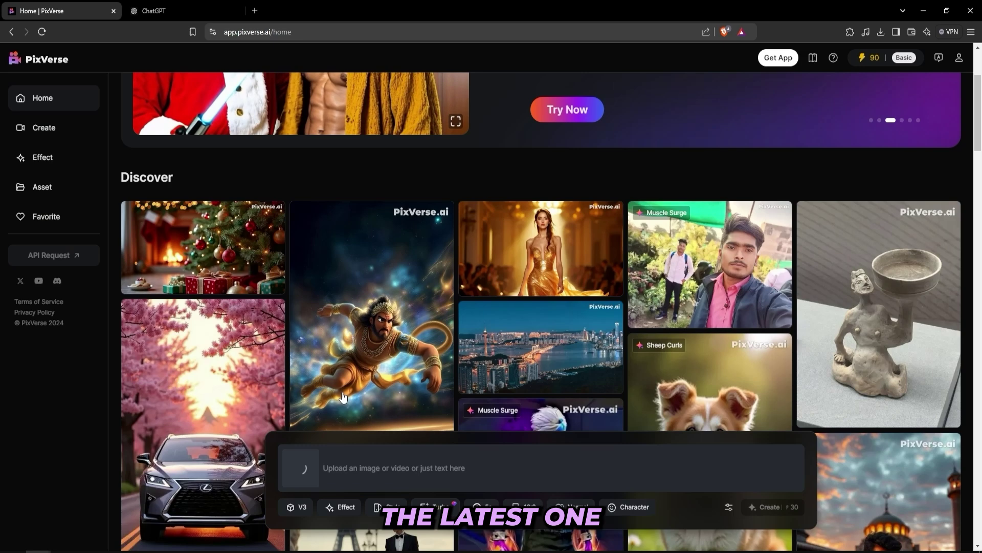
Open the video effects list, browse it, and close it again.
left_click(342, 507)
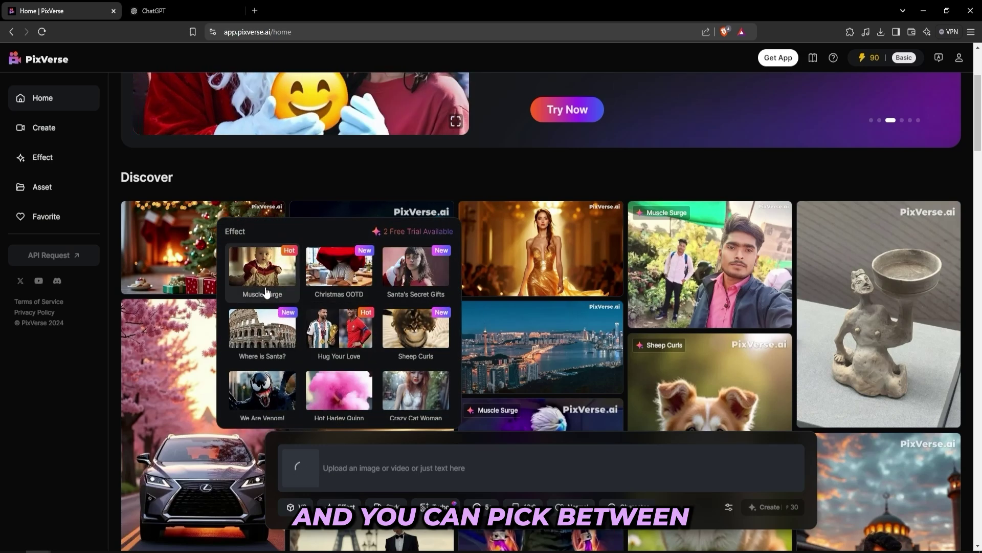
scroll(277, 278, "up", 2)
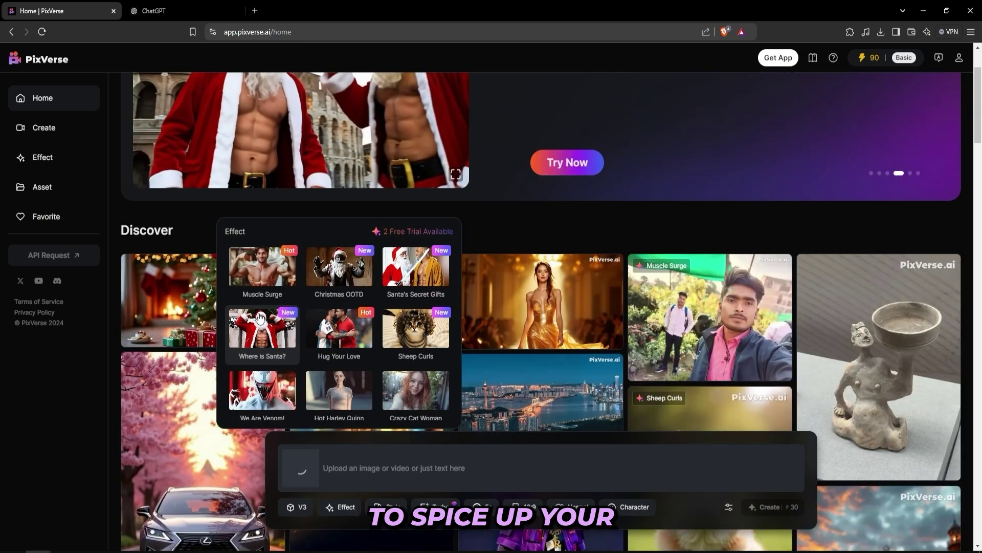
scroll(260, 307, "down", 2)
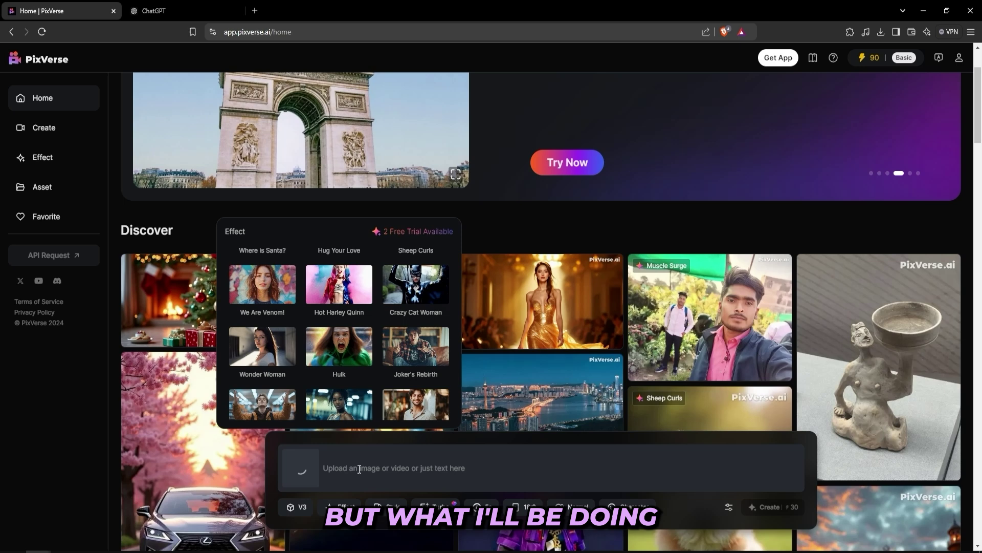
left_click(369, 211)
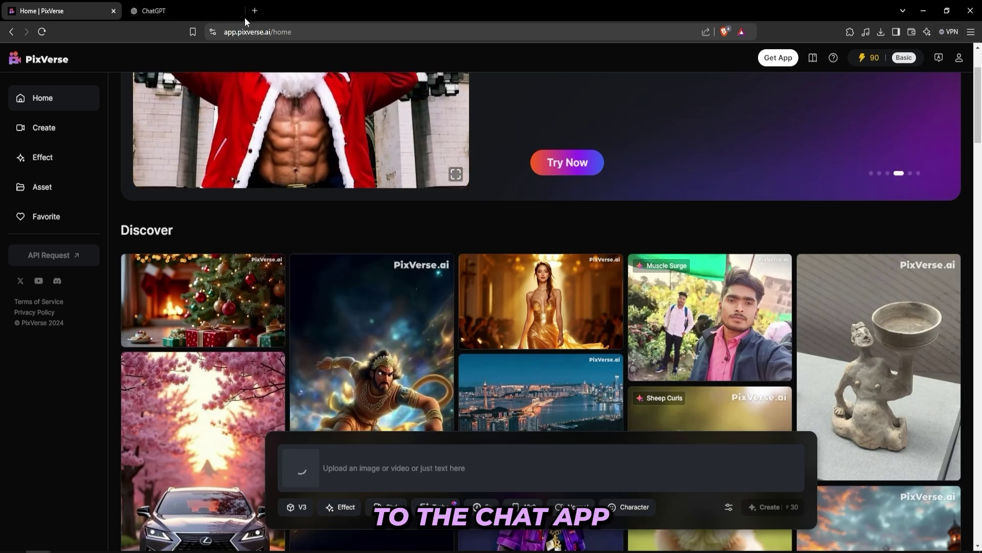
Open the Muscle Scream Show chat in ChatGPT and select its generated scream prompt.
left_click(211, 8)
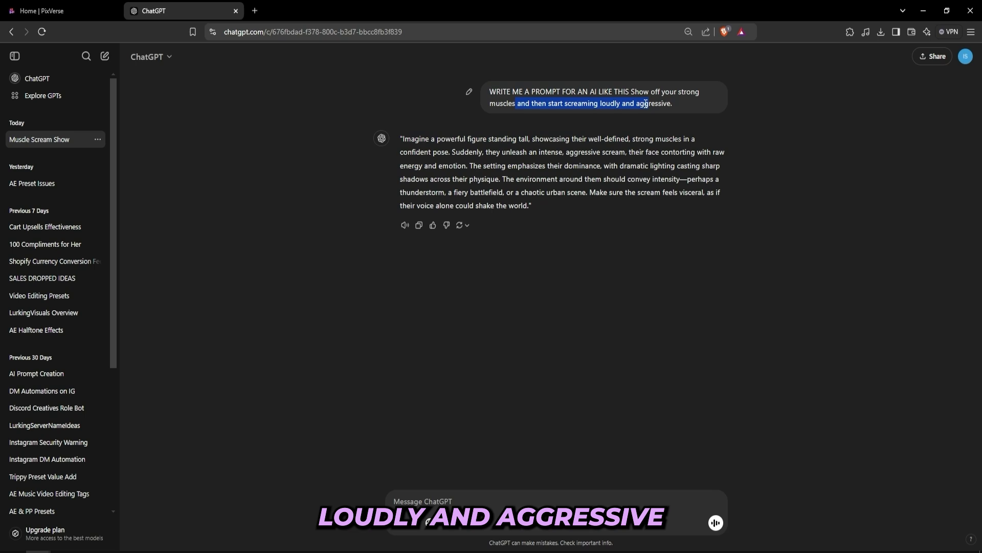
left_click(564, 183)
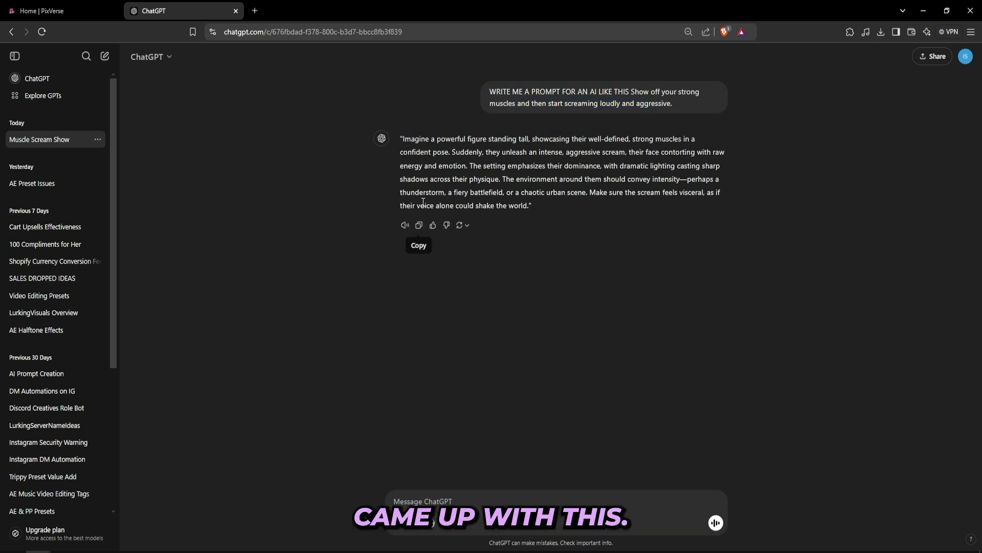
left_click_drag(414, 139, 553, 182)
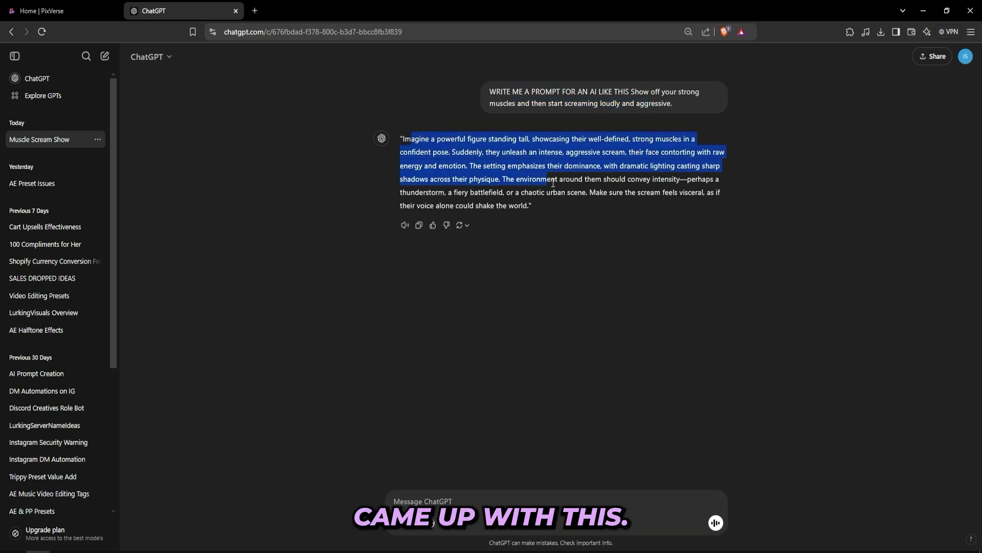
Paste the copied ChatGPT prompt into PixVerse's prompt box and generate a video.
left_click(419, 225)
left_click(66, 11)
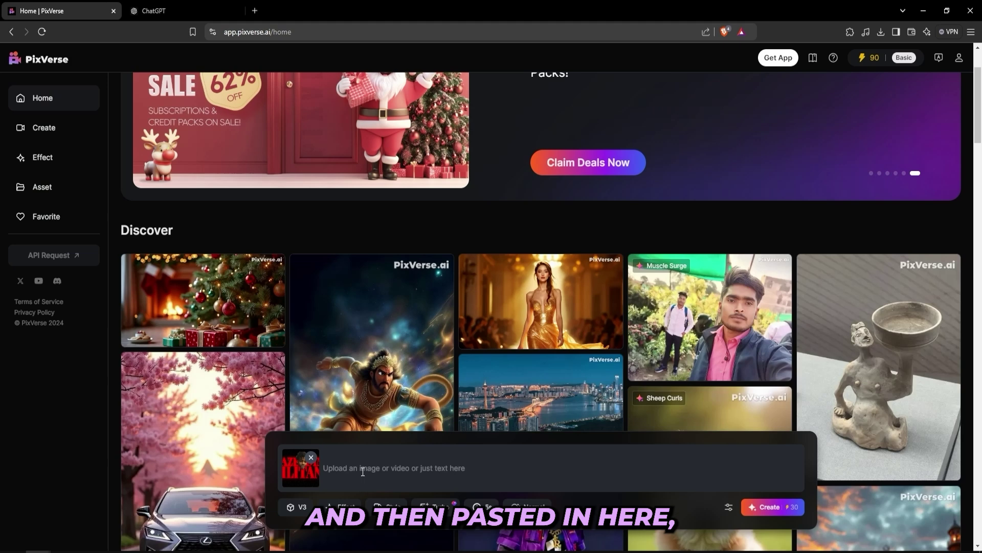
key("ctrl+v")
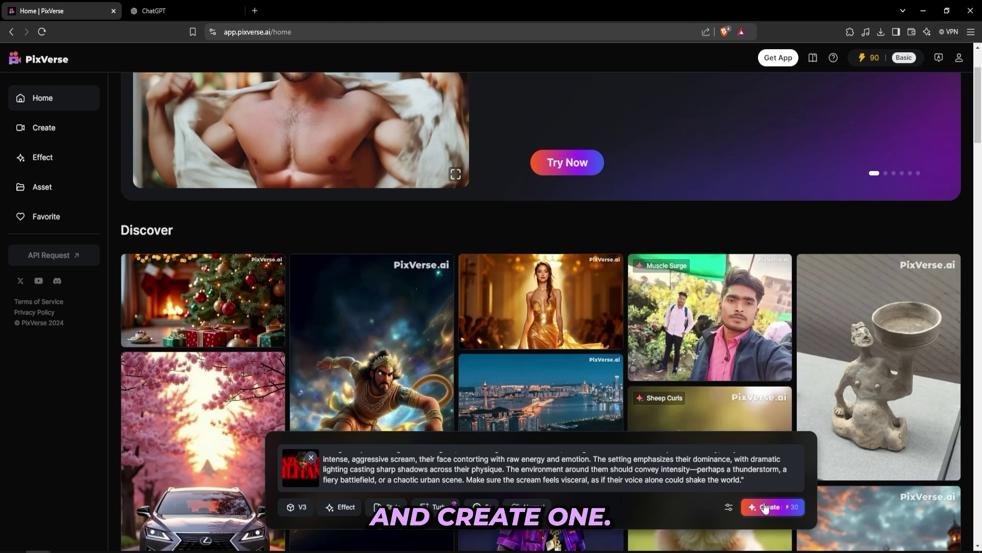
left_click(783, 507)
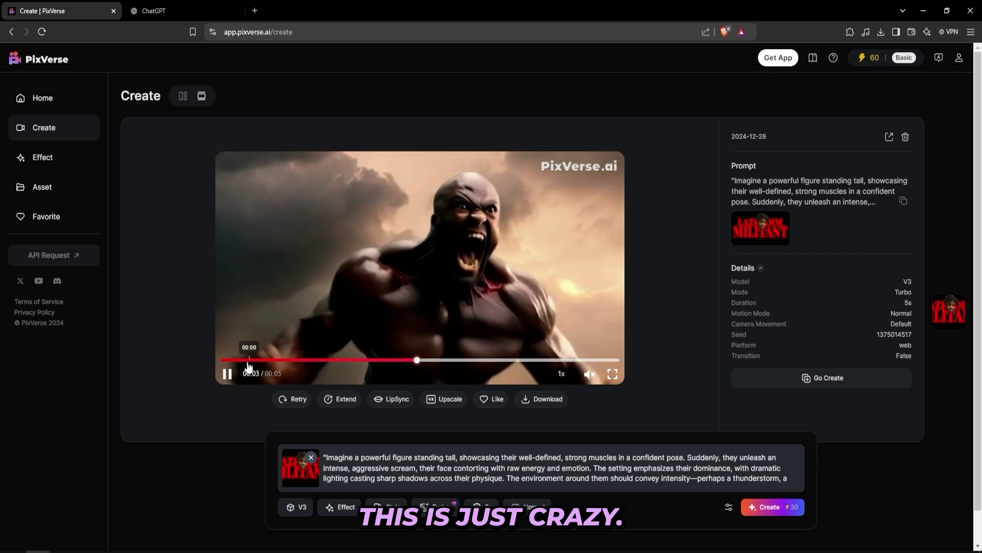
Review the generated video, then generate and play a second take with the same prompt.
left_click(223, 363)
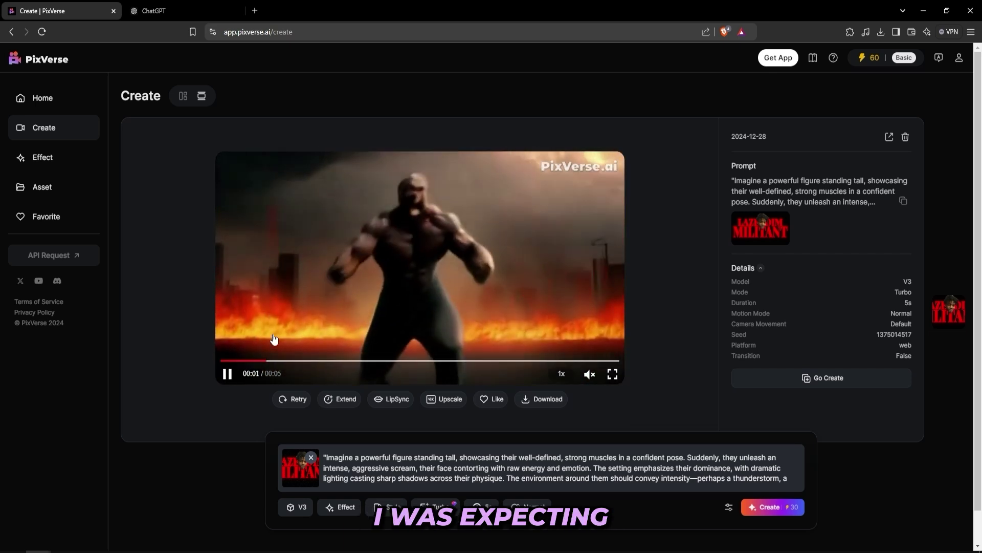
left_click(274, 338)
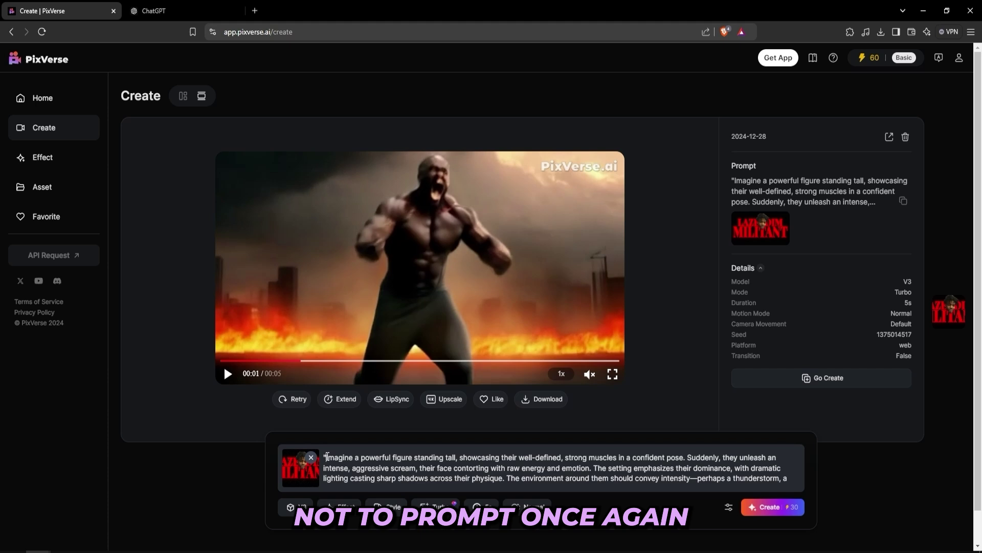
left_click(328, 457)
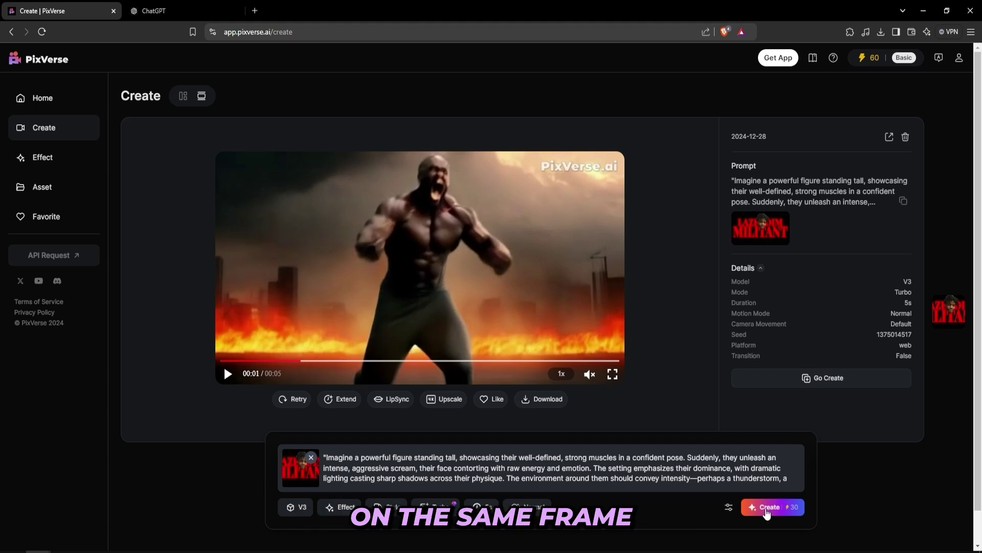
left_click(765, 513)
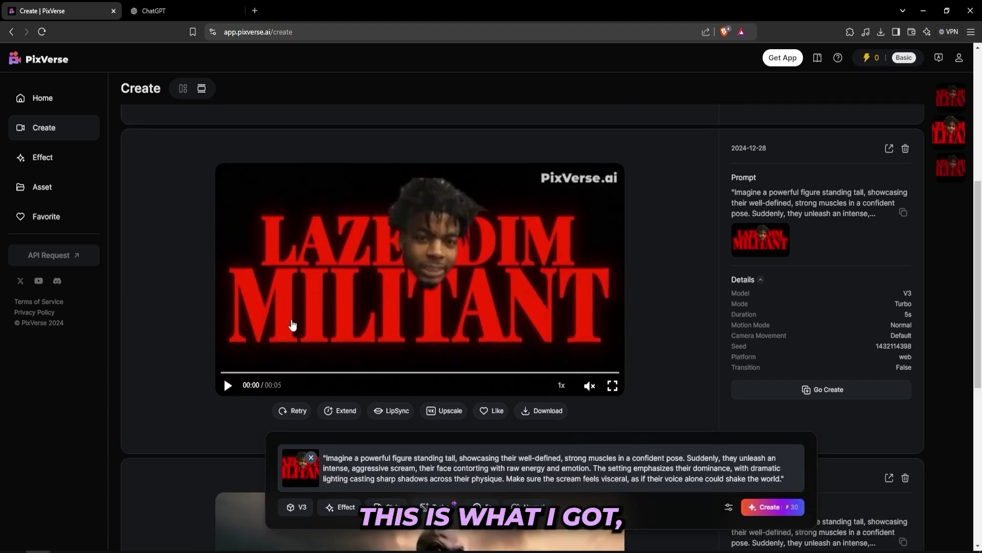
left_click(292, 325)
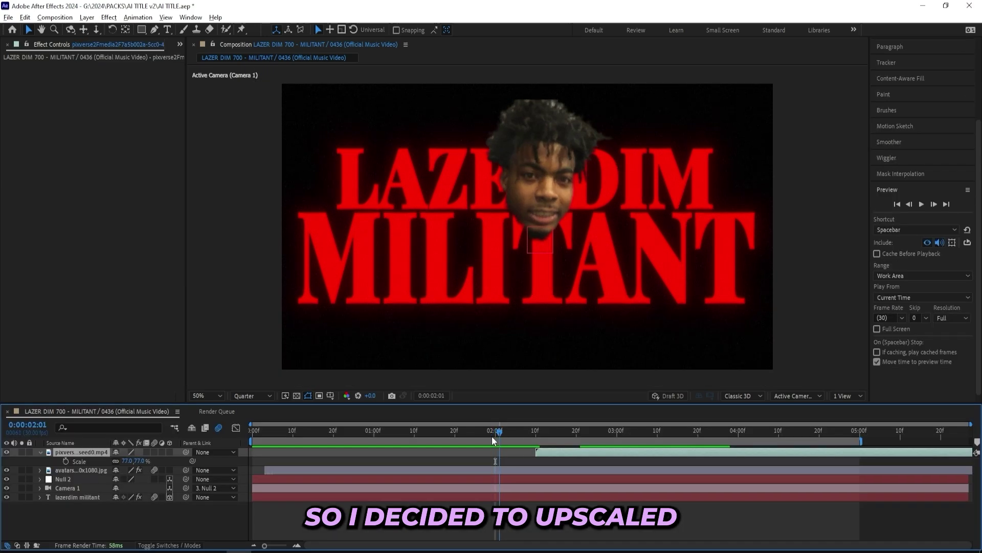
Move to 0:00:02:07 and set the viewer resolution to Full.
left_click_drag(493, 436, 441, 426)
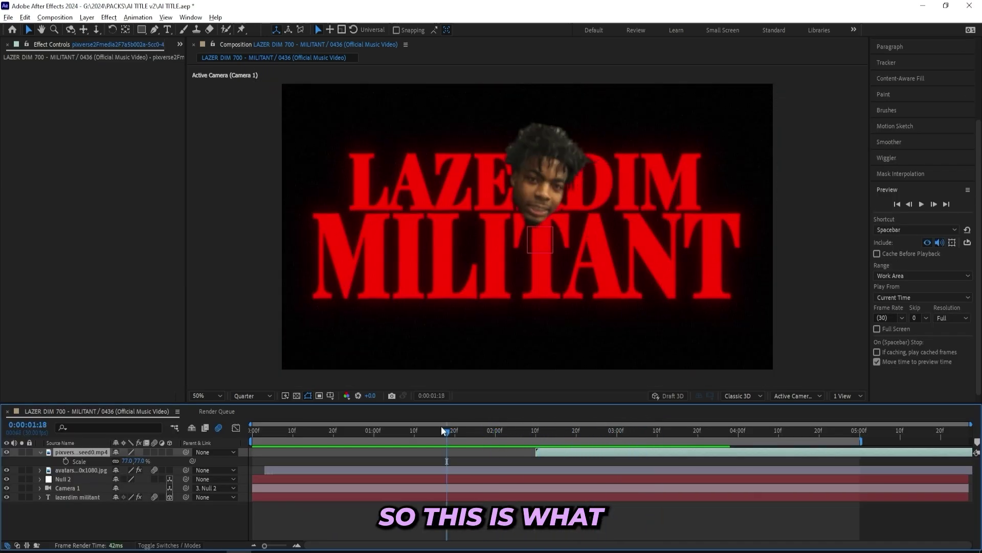
left_click(259, 395)
left_click(257, 420)
Preview the muscleman morph from just before it appears, stopping at 0:00:03:14.
key("space")
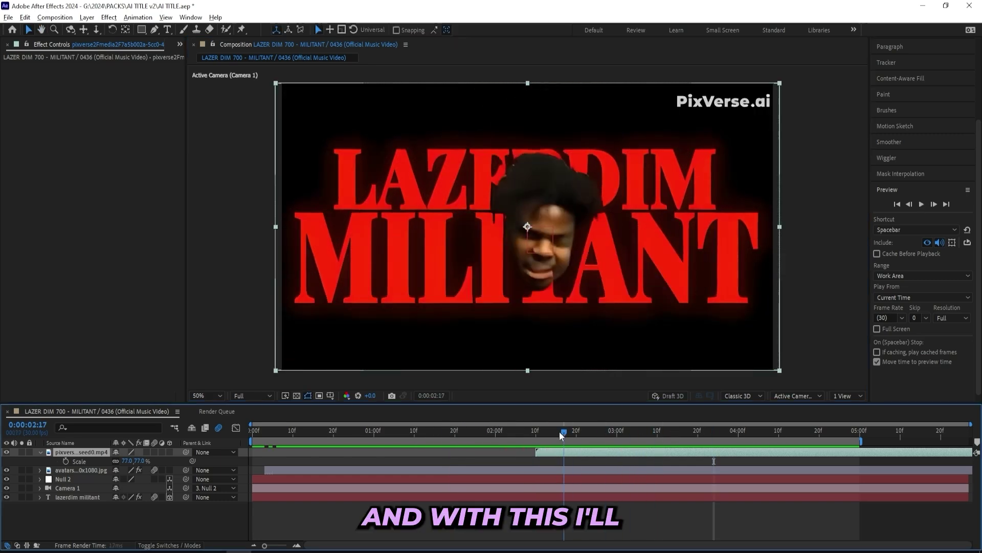
left_click(531, 431)
left_click_drag(539, 434, 766, 417)
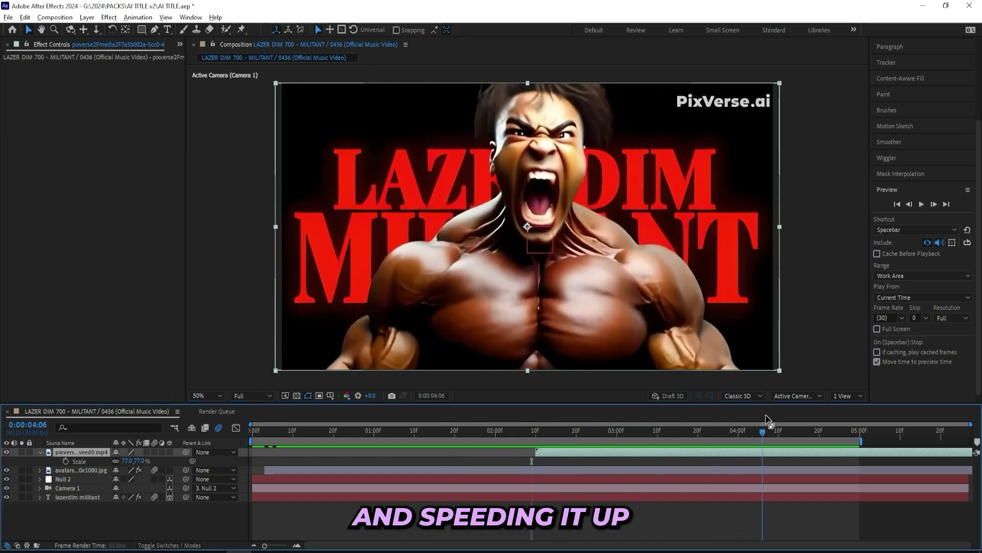
left_click(489, 432)
key("space")
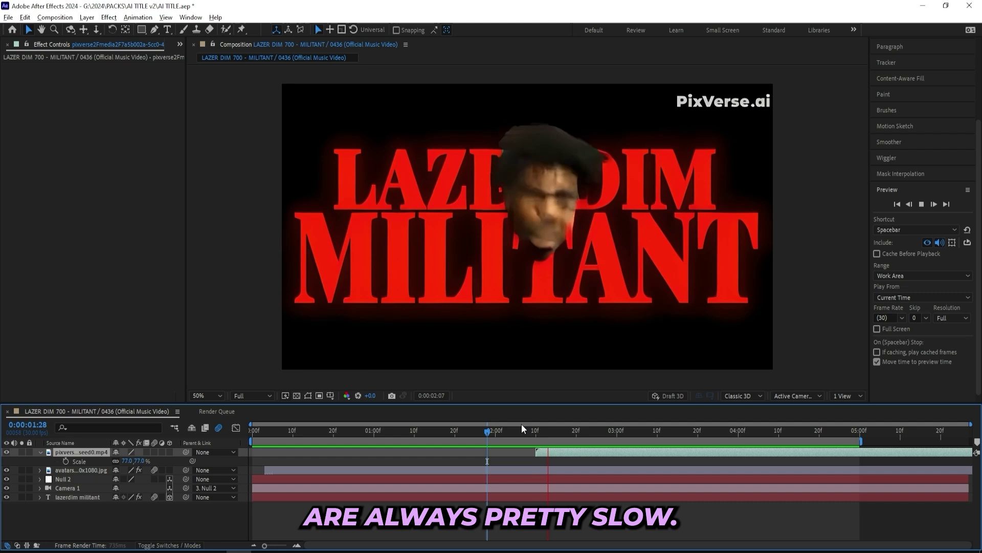
key("space")
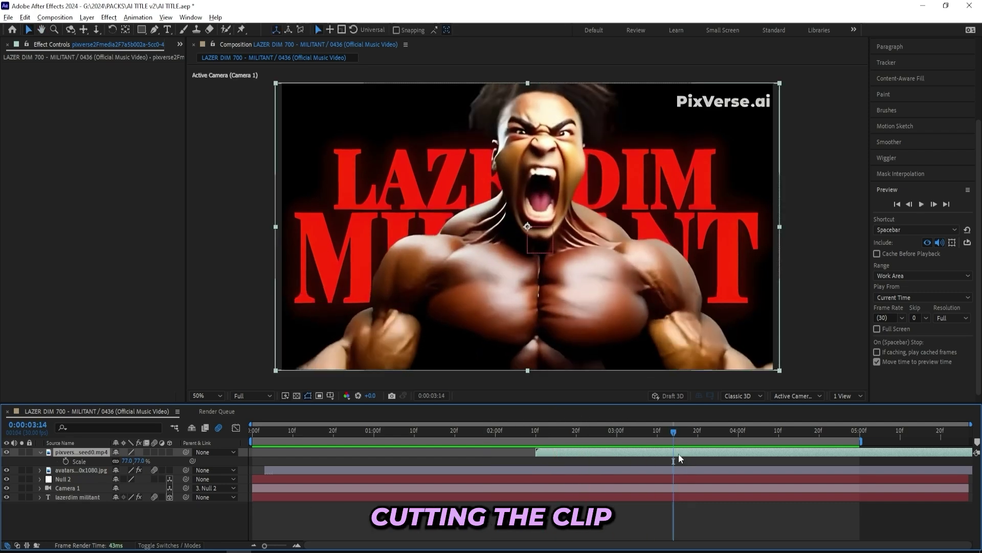
Split the PixVerse clip and time-stretch the new section to 40% to speed it up.
key("ctrl+shift+d")
right_click(679, 452)
mouse_move(730, 196)
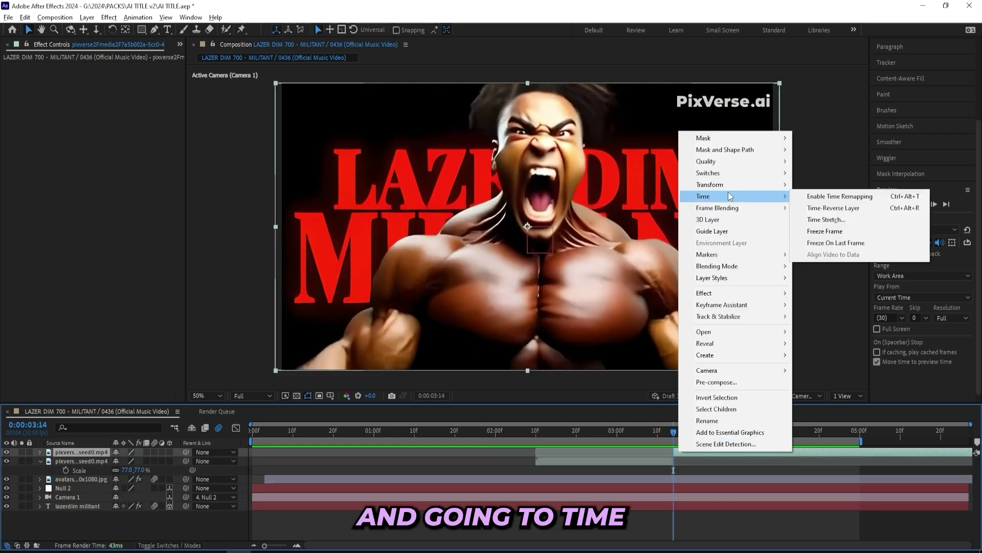
left_click(817, 219)
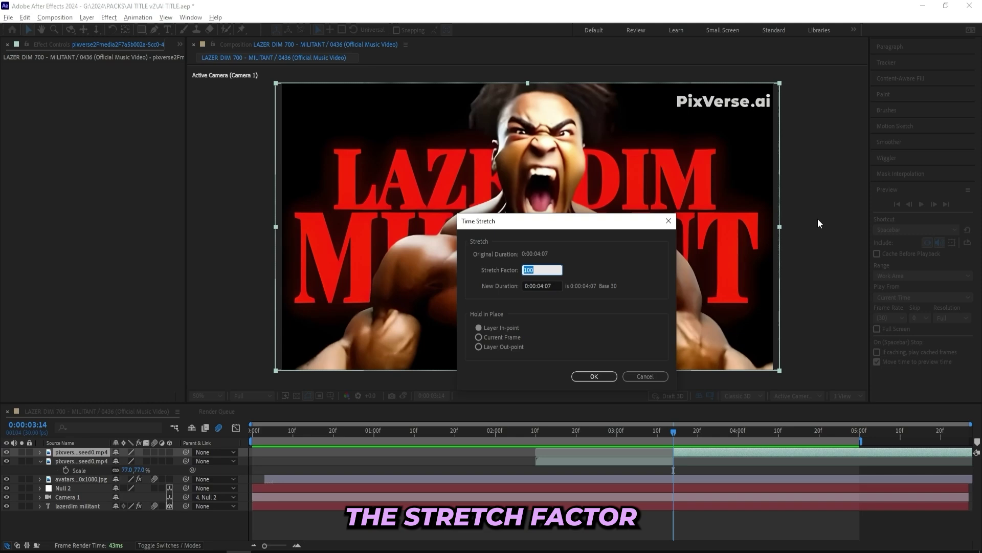
key("Return")
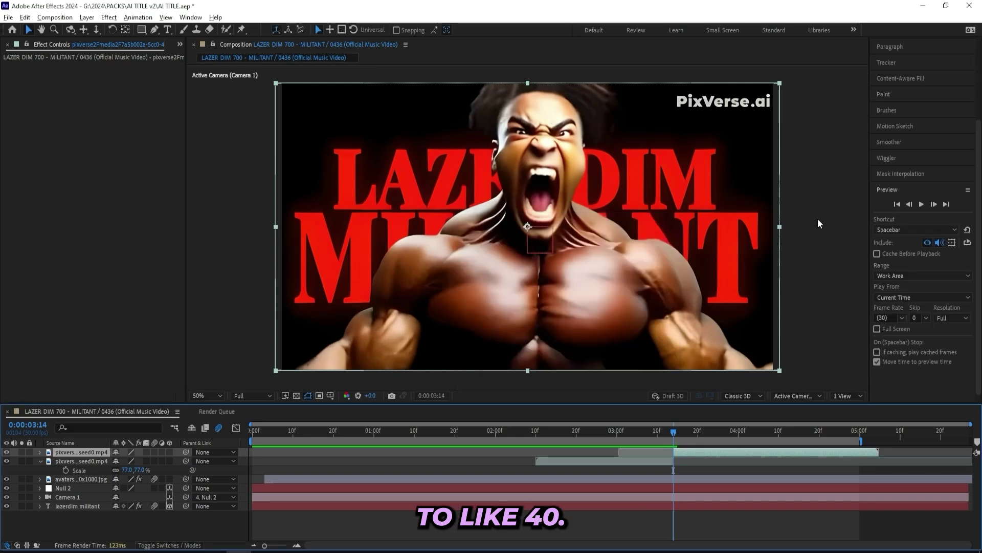
key("space")
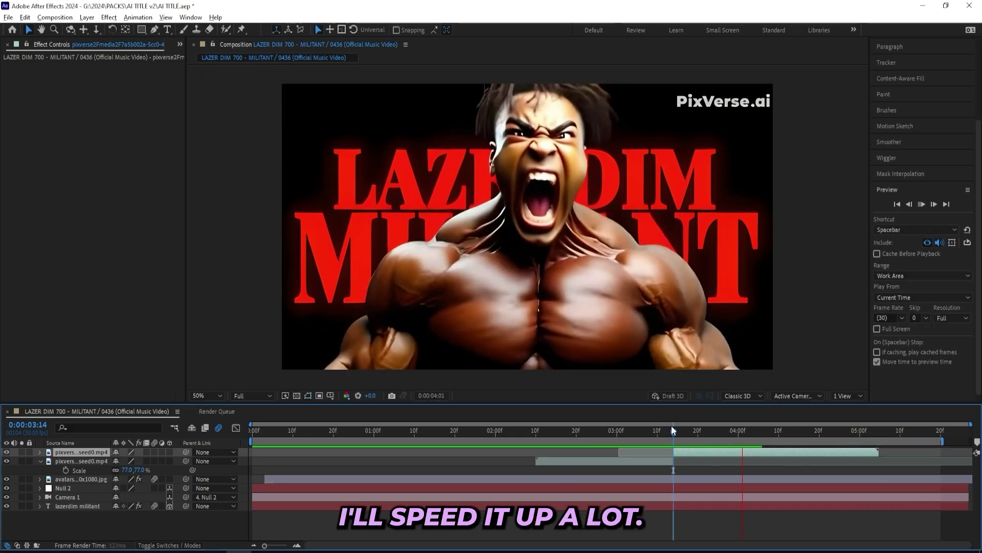
left_click_drag(735, 427, 796, 435)
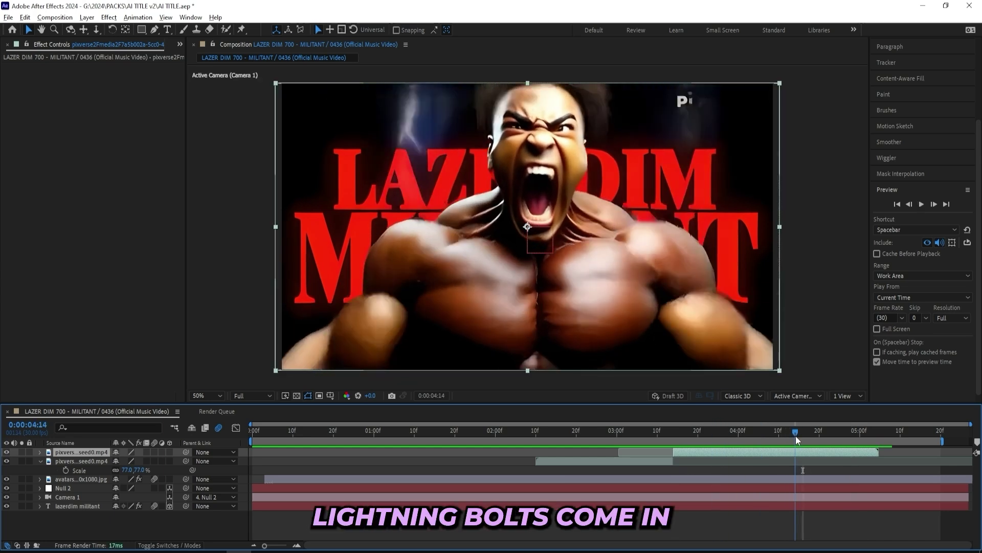
Split again at 4:14, set the final section's Time Stretch to 100%, and preview the edit.
key("ctrl+shift+d")
right_click(815, 449)
mouse_move(849, 194)
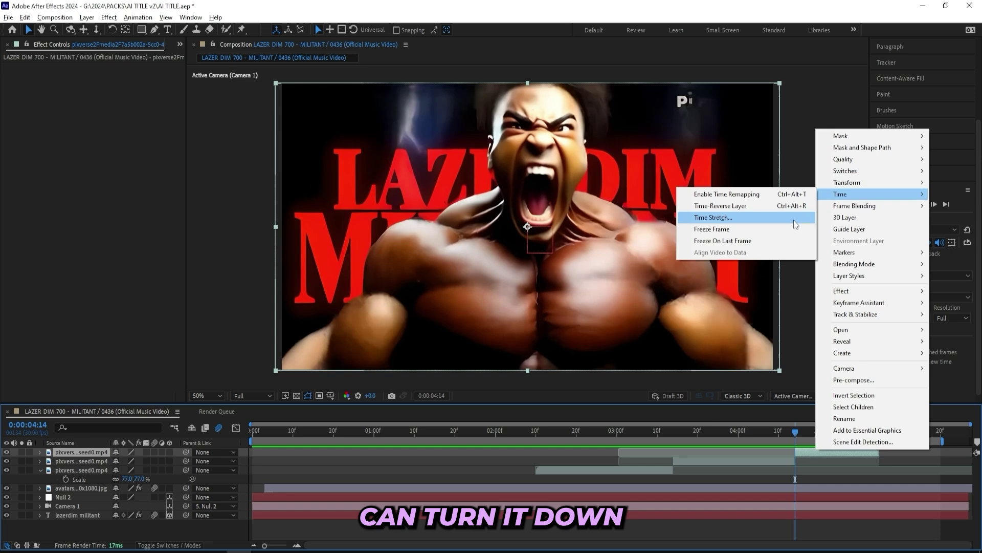
left_click(782, 215)
type("100")
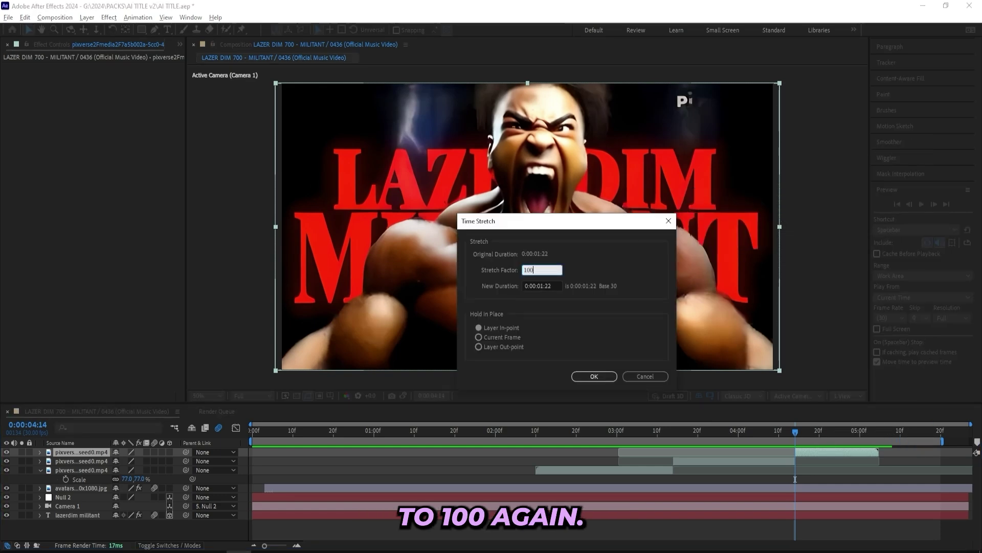
key("Return")
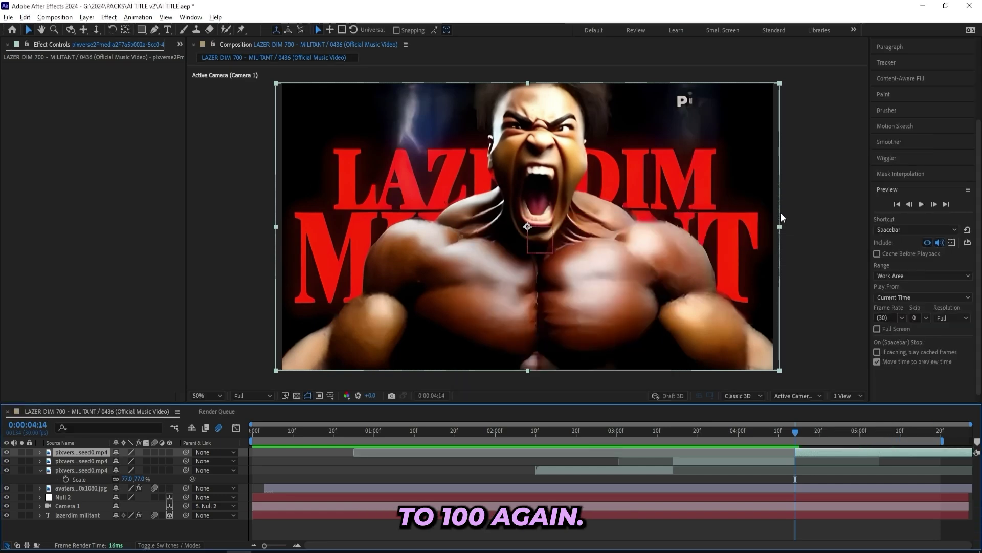
left_click(659, 436)
key("space")
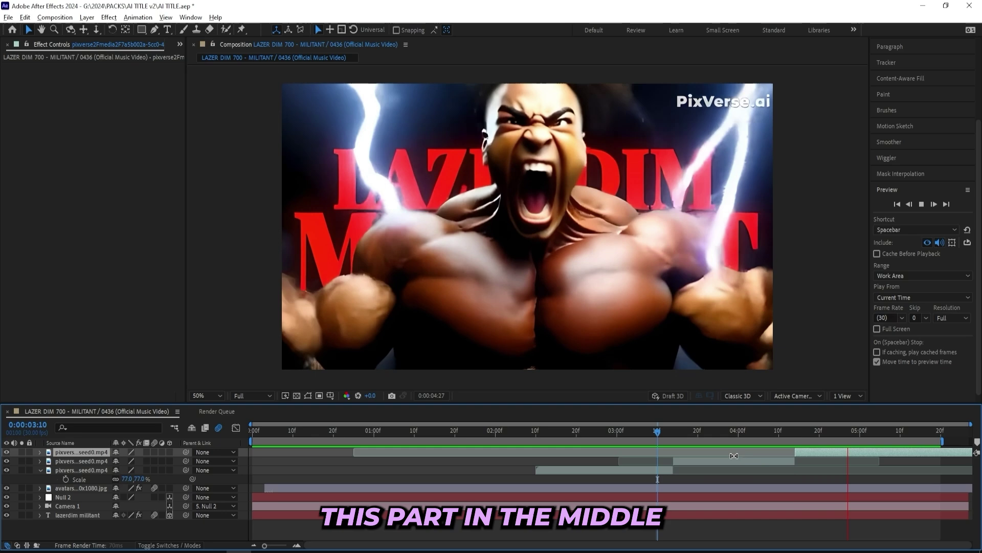
mouse_move(523, 433)
left_mouse_down()
mouse_move(538, 433)
mouse_move(519, 434)
left_mouse_up()
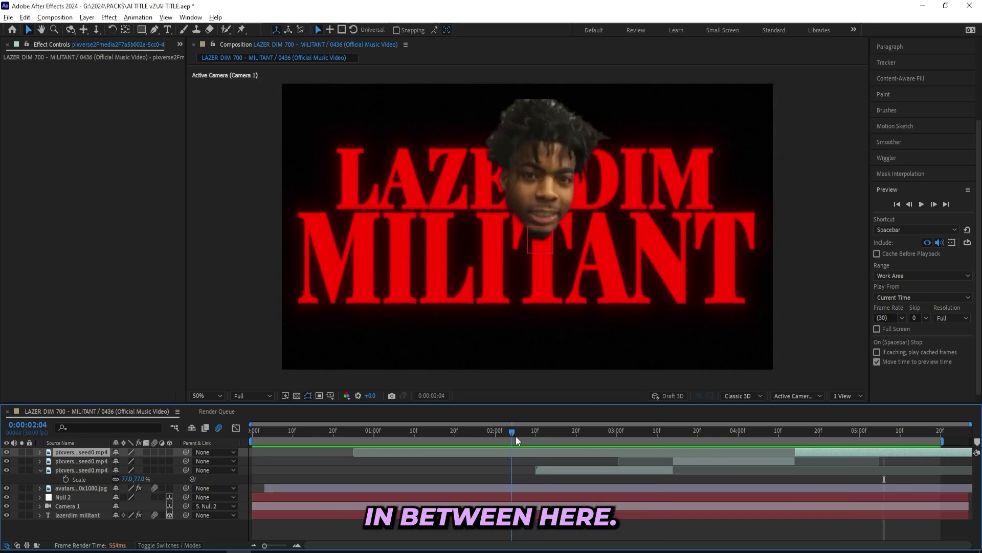
Add a new adjustment layer and trim its start to 02:10.
right_click(240, 327)
mouse_move(318, 333)
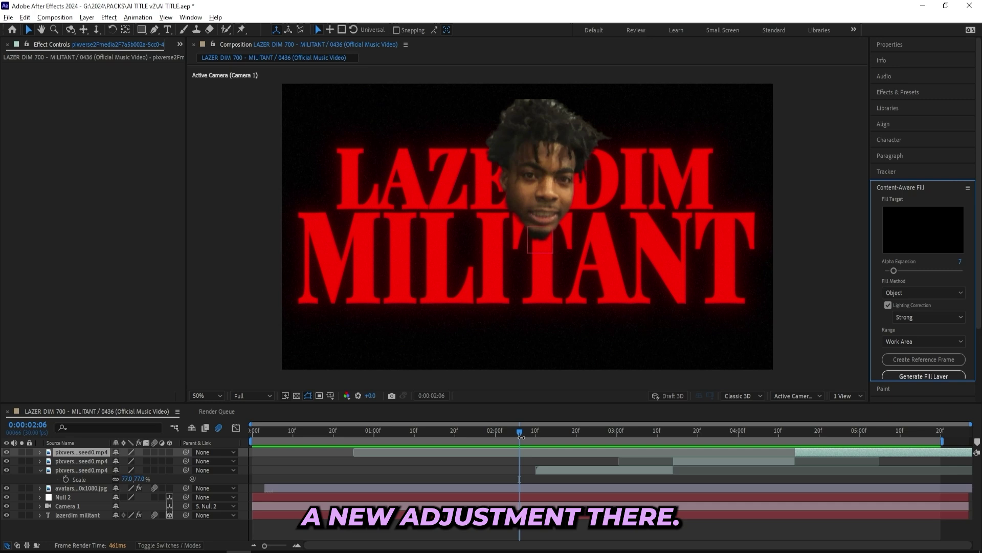
right_click(250, 332)
mouse_move(358, 336)
left_click(415, 422)
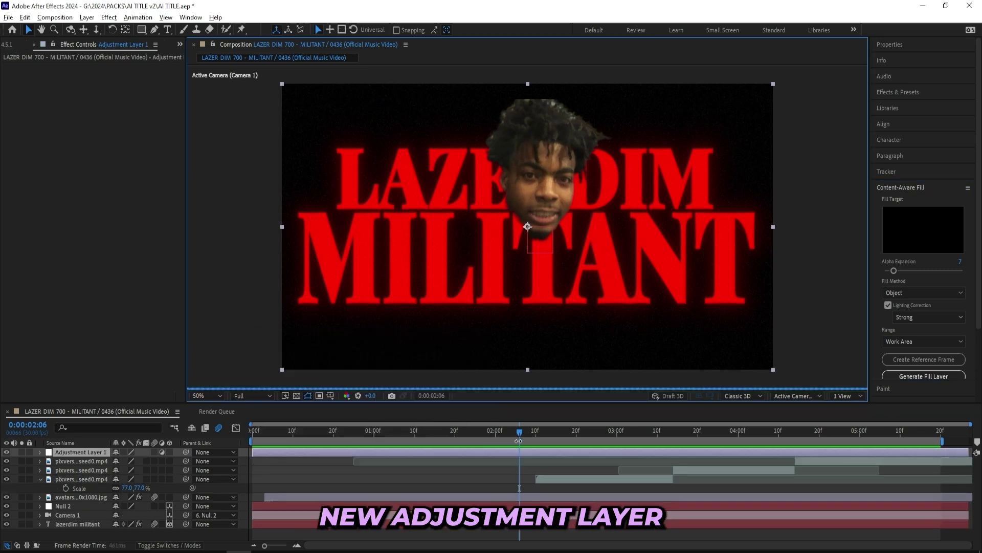
left_click_drag(528, 434, 535, 437)
key("alt+bracketleft")
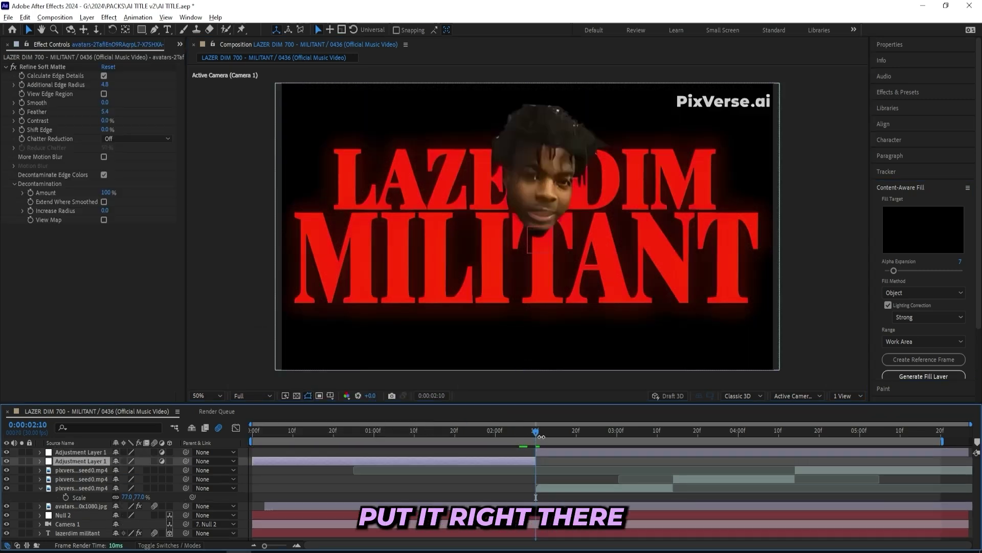
Apply the ESSENTIAL SHAKE PACK's Subtle Shake 2 preset to Adjustment Layer 1 and preview it.
left_click(893, 92)
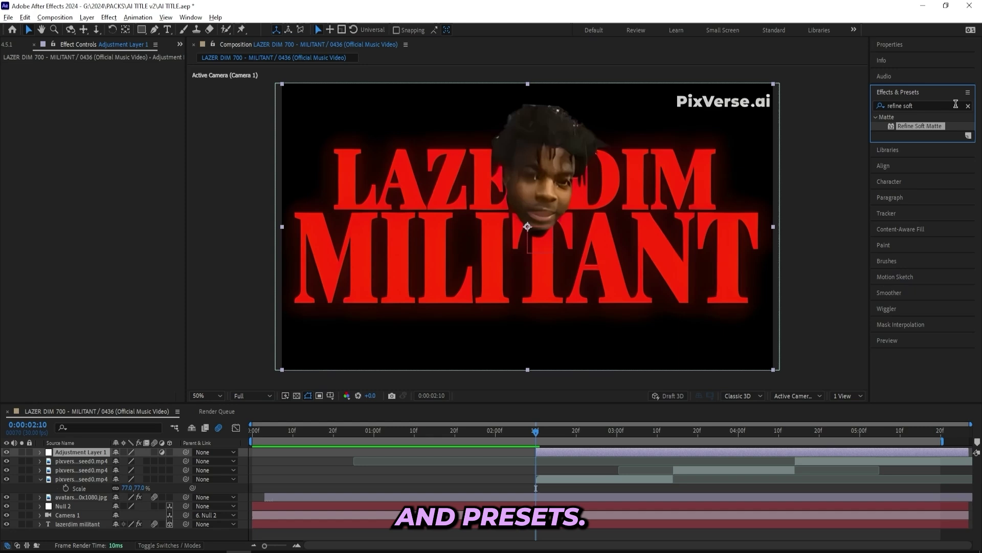
left_click(874, 117)
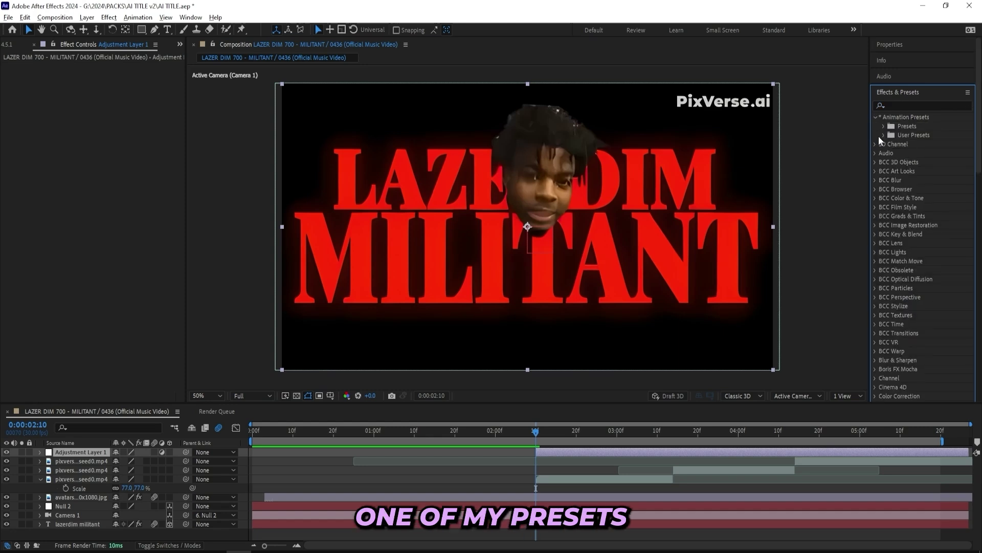
left_click(879, 135)
scroll(884, 179, "down", 5)
left_click_drag(871, 194, 797, 148)
left_click(819, 141)
scroll(833, 161, "down", 3)
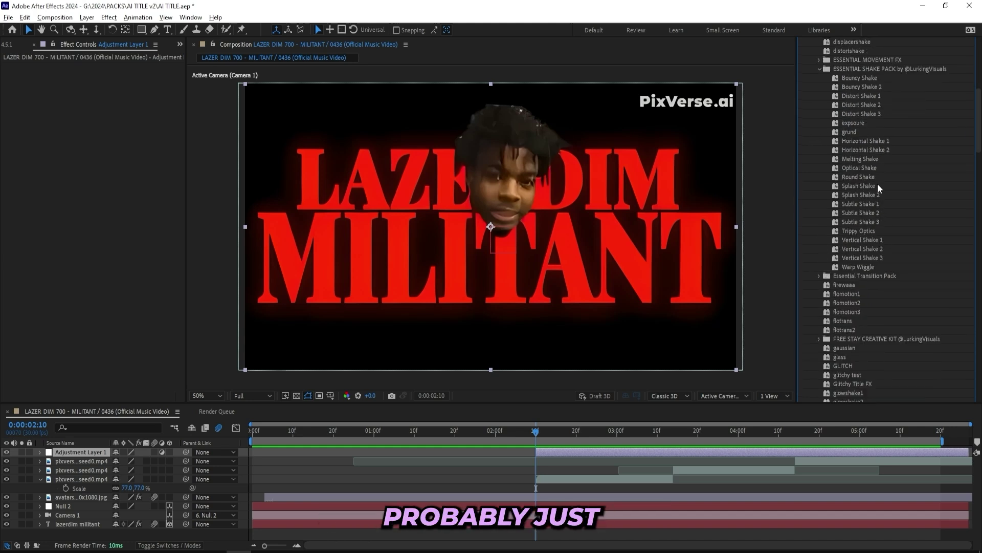
left_click_drag(873, 212, 555, 447)
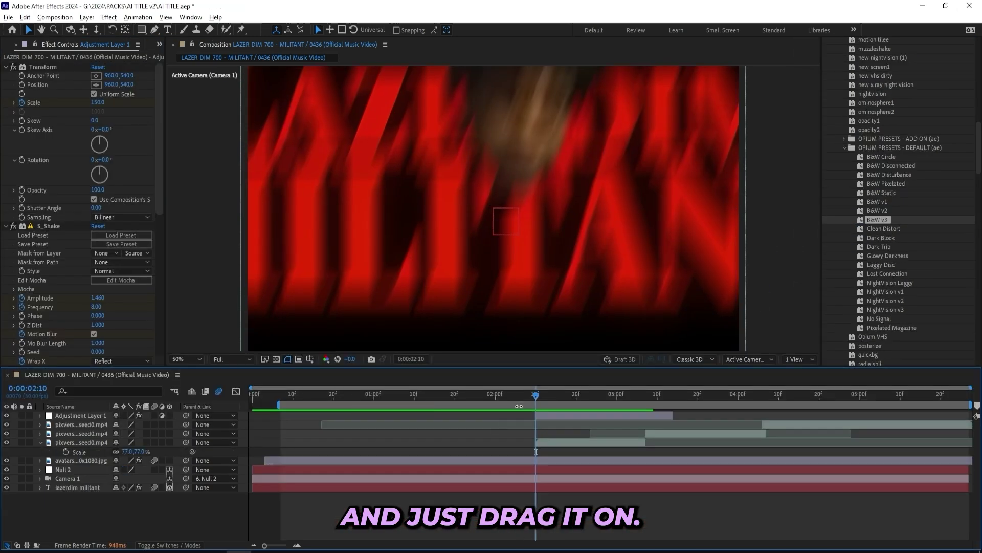
key("space")
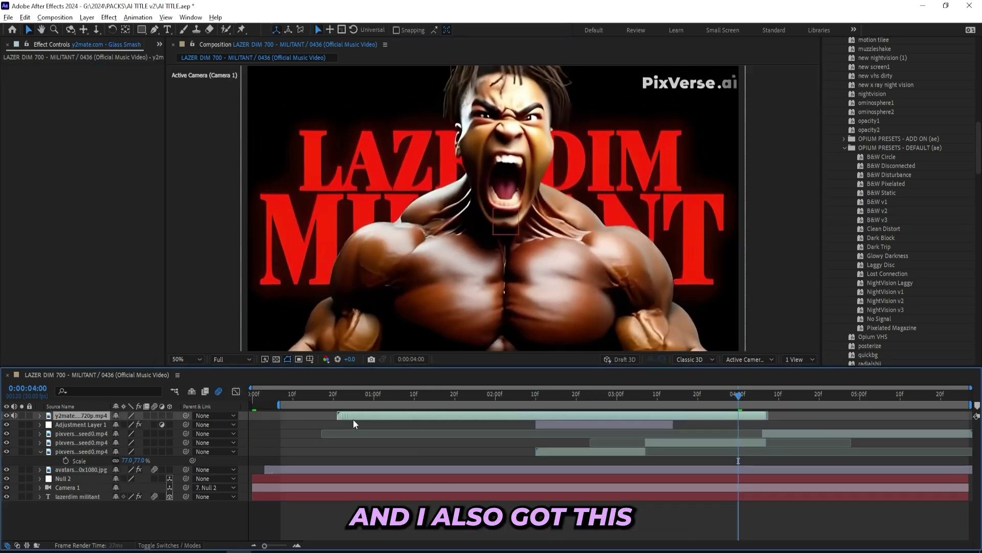
Place the glass-smash clip below Adjustment Layer 1 at 154% scale, aligned a few frames earlier.
left_click_drag(353, 419, 550, 395)
key("ctrl+[")
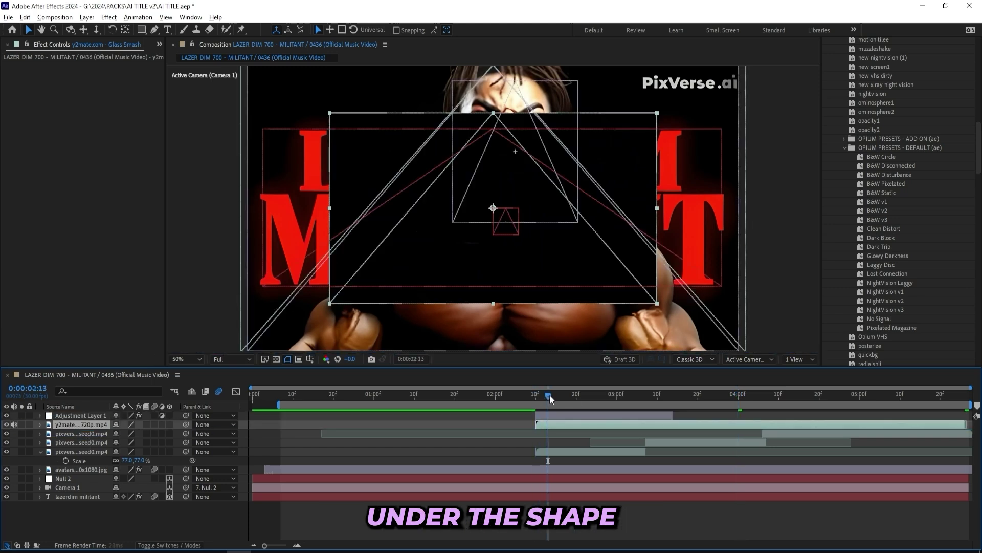
key("s")
left_click_drag(194, 424, 163, 424)
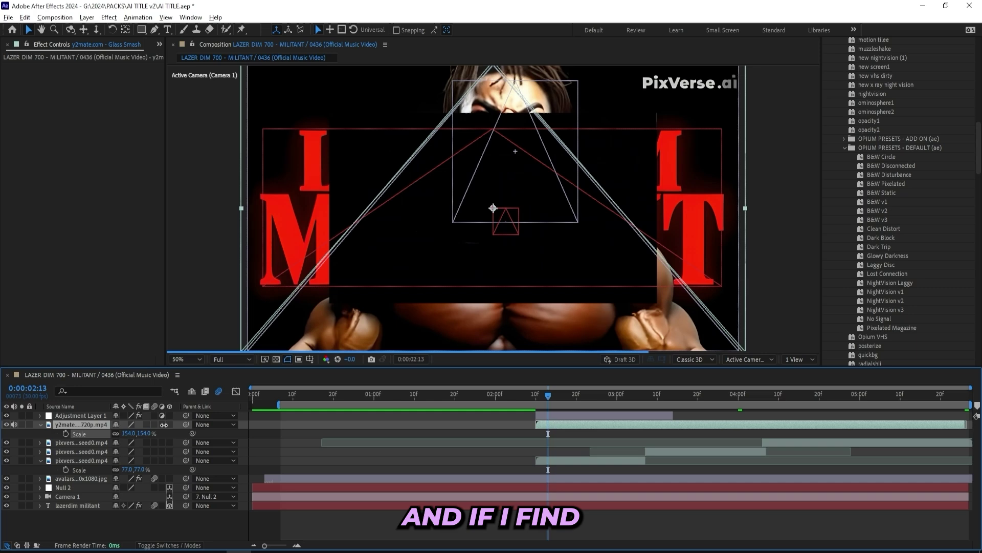
left_click_drag(549, 396, 540, 395)
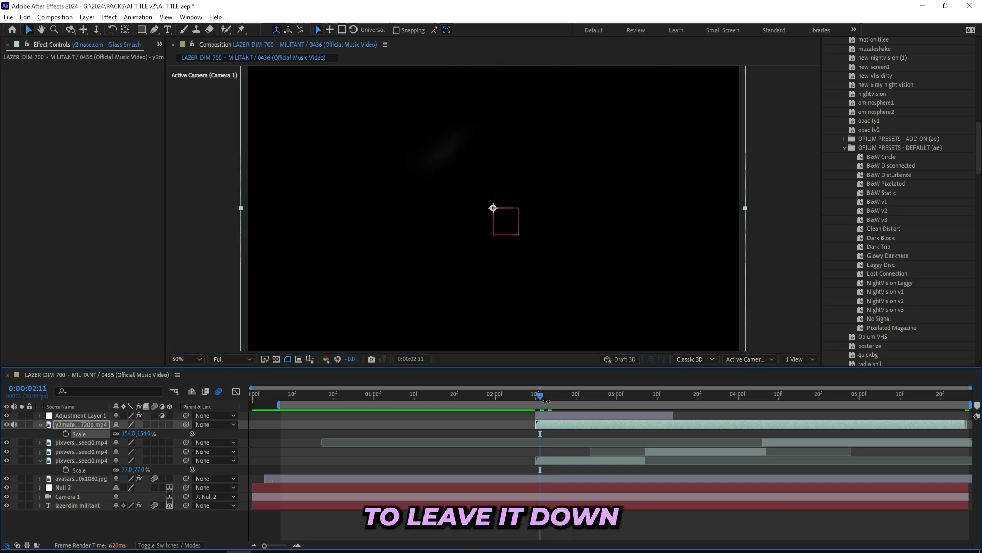
left_click(543, 395)
left_click(546, 395)
key("s")
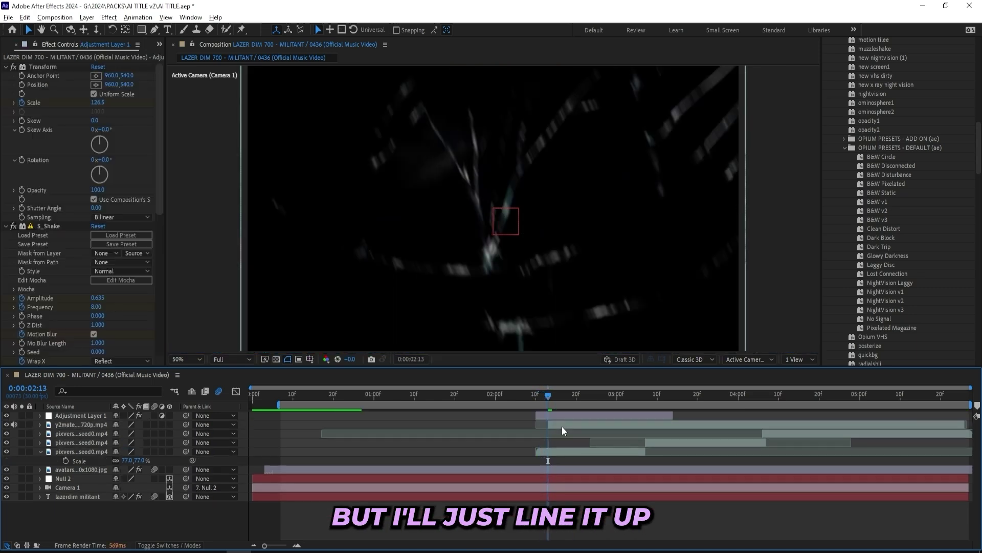
left_click_drag(562, 426, 550, 426)
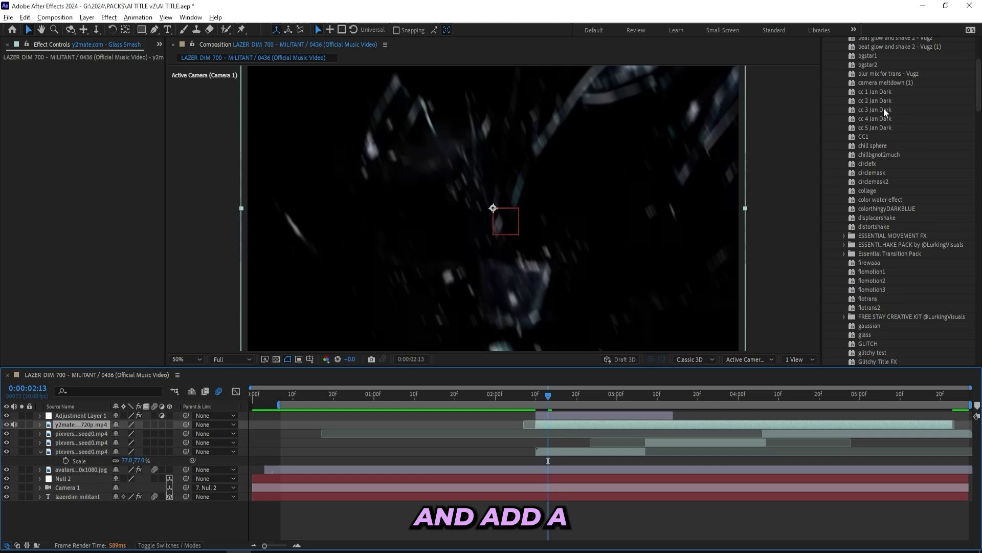
Apply Deep Glow to the clip with Unmult on, Threshold 65% and Exposure 0.40.
scroll(883, 108, "up", 10)
left_click(883, 122)
type("deep glow")
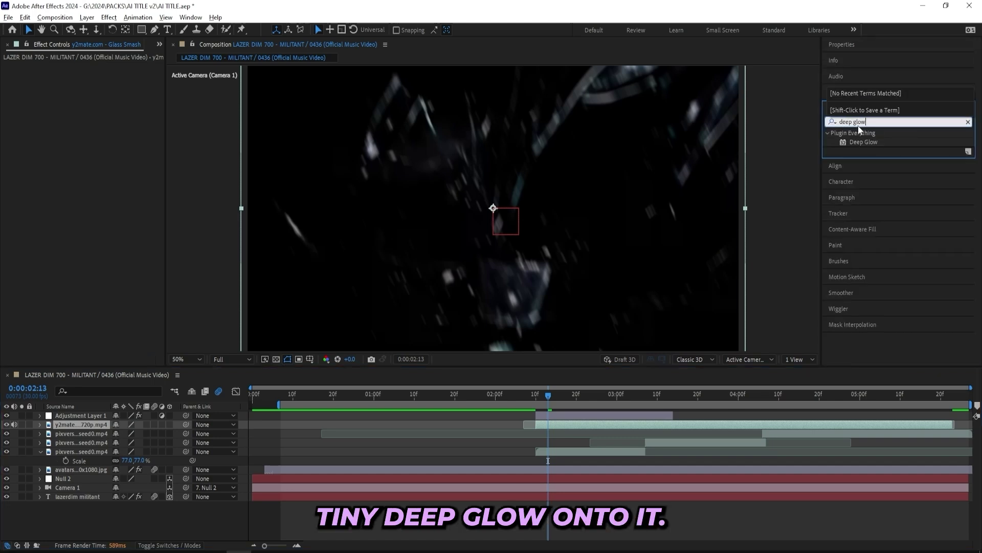
double_click(864, 142)
right_click(89, 220)
left_click(93, 220)
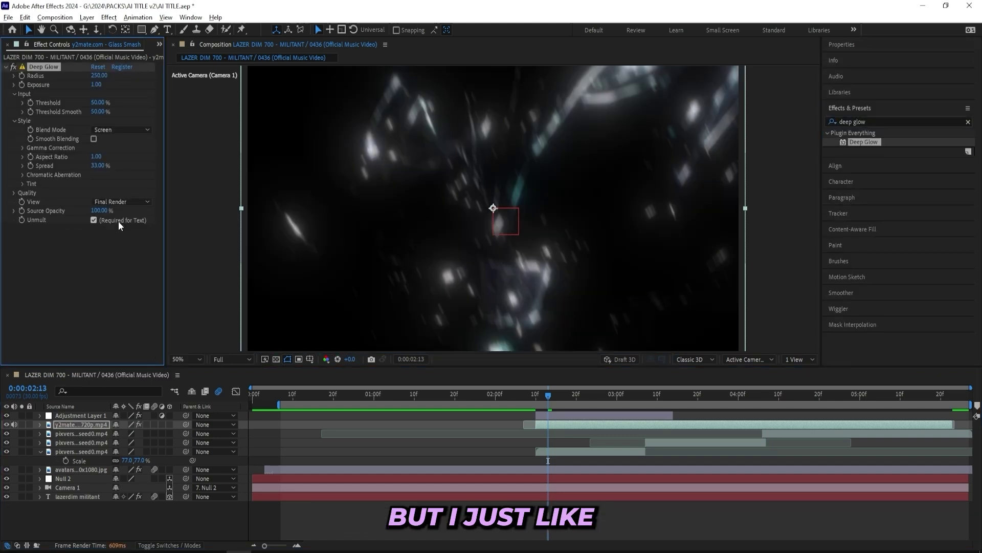
left_click_drag(99, 103, 73, 85)
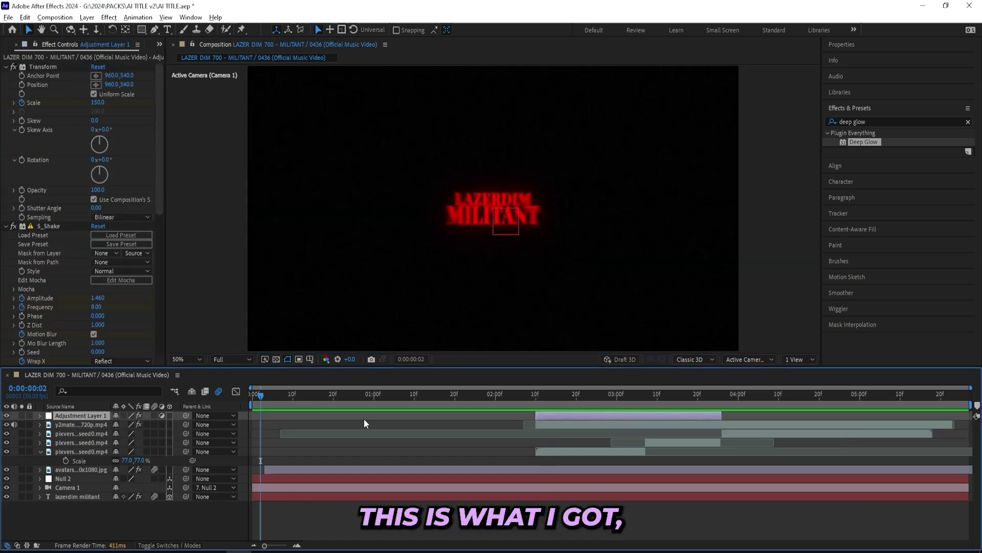
Preview the title animation, then park the playhead on the muscleman frame at 3:22.
key("space")
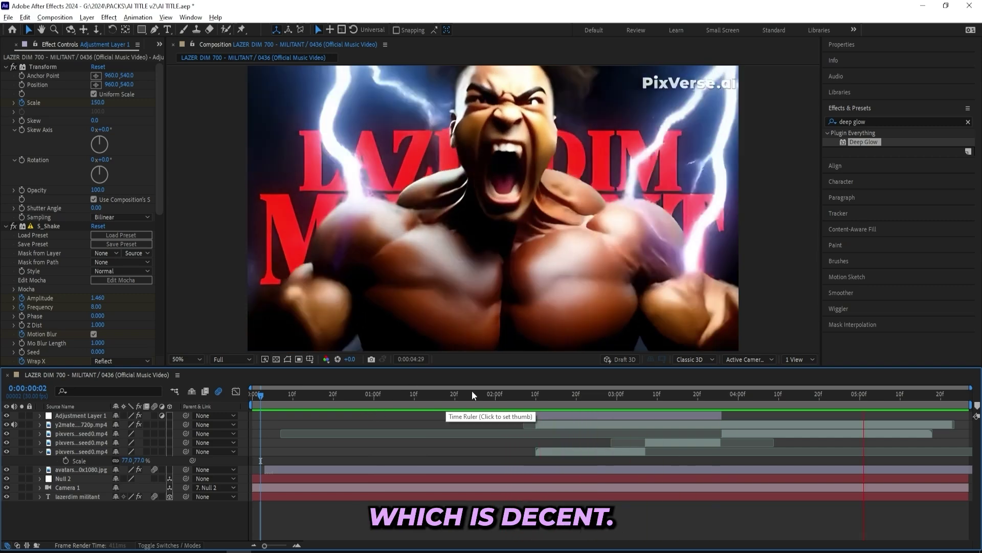
left_click(502, 394)
left_click(706, 394)
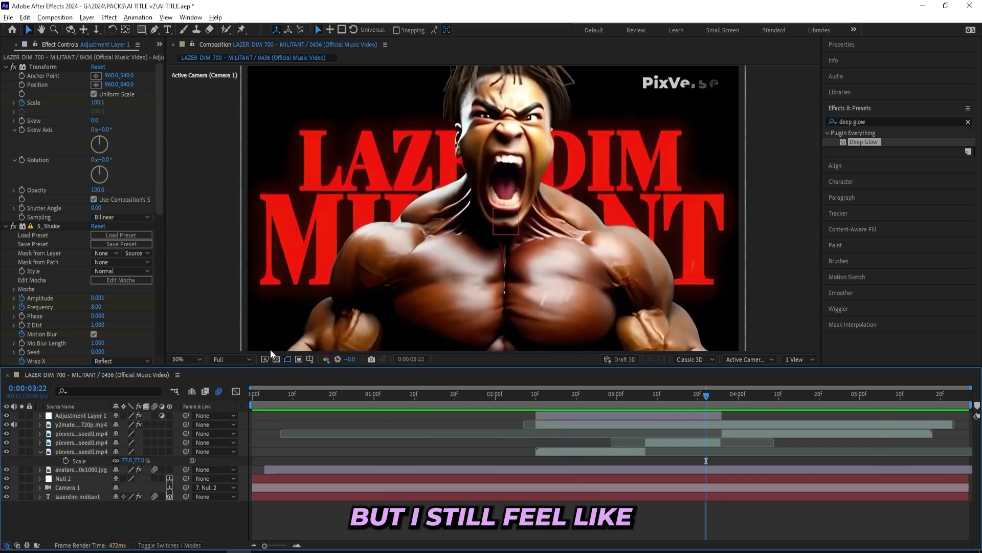
Add a new Adjustment Layer 3 and drag it just below Adjustment Layer 1.
right_click(194, 317)
mouse_move(256, 323)
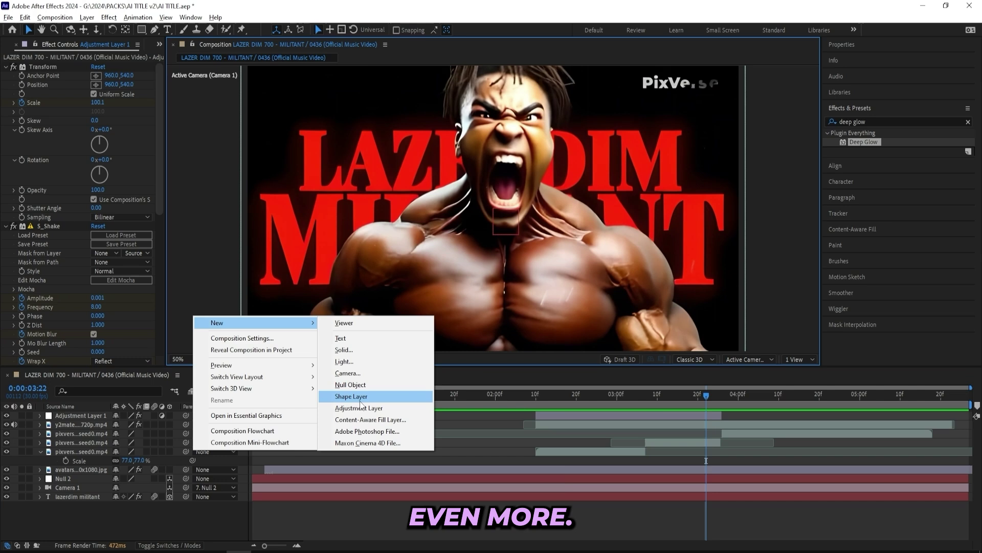
right_click(200, 285)
mouse_move(255, 291)
left_click(366, 376)
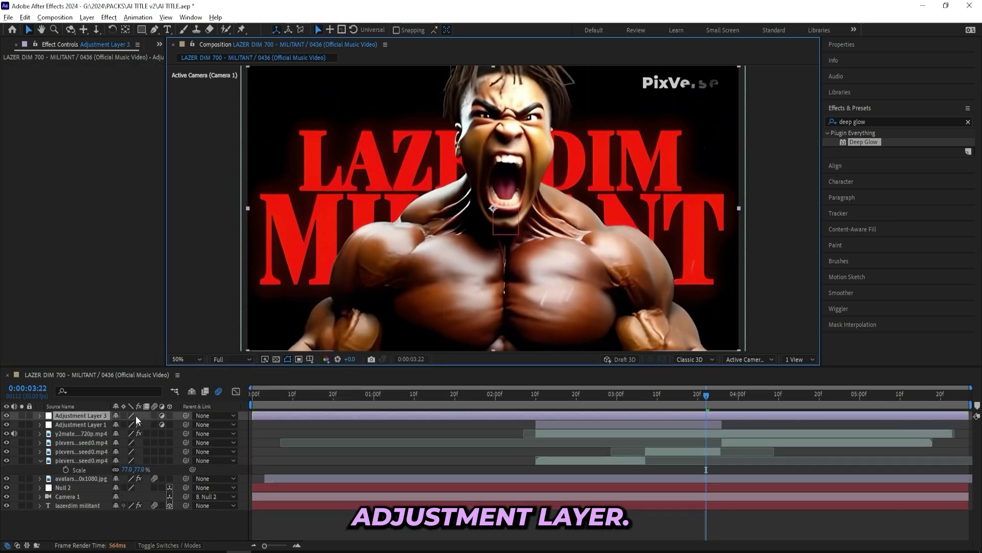
left_click_drag(75, 415, 75, 426)
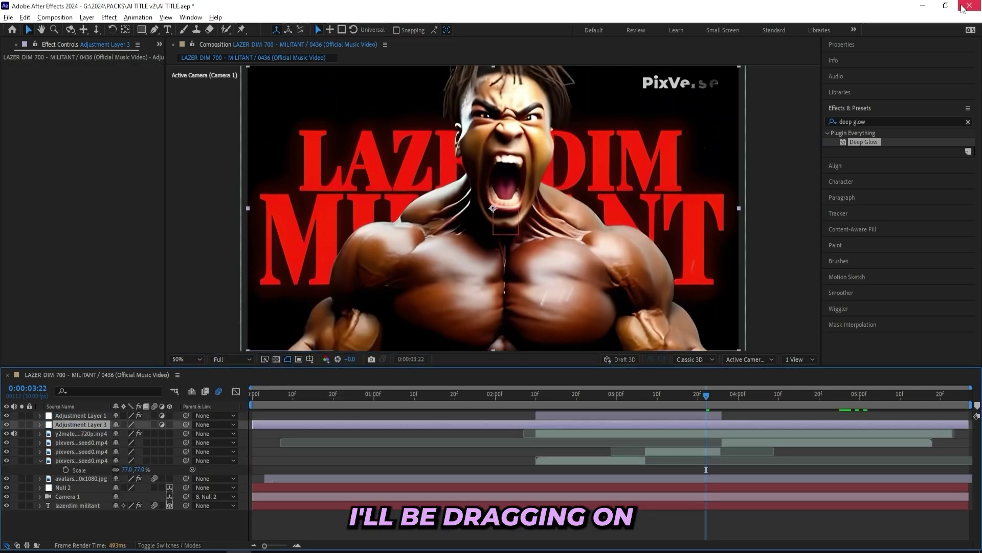
left_click(888, 121)
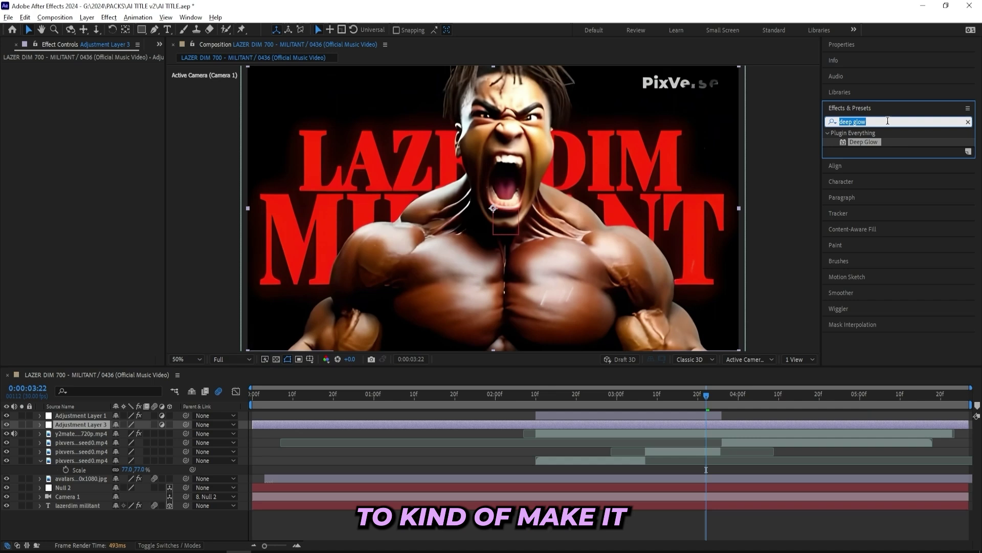
Drag the B&W v3 preset from OPIUM PRESETS - DEFAULT onto Adjustment Layer 3, checking it at 1:28.
key("BackSpace")
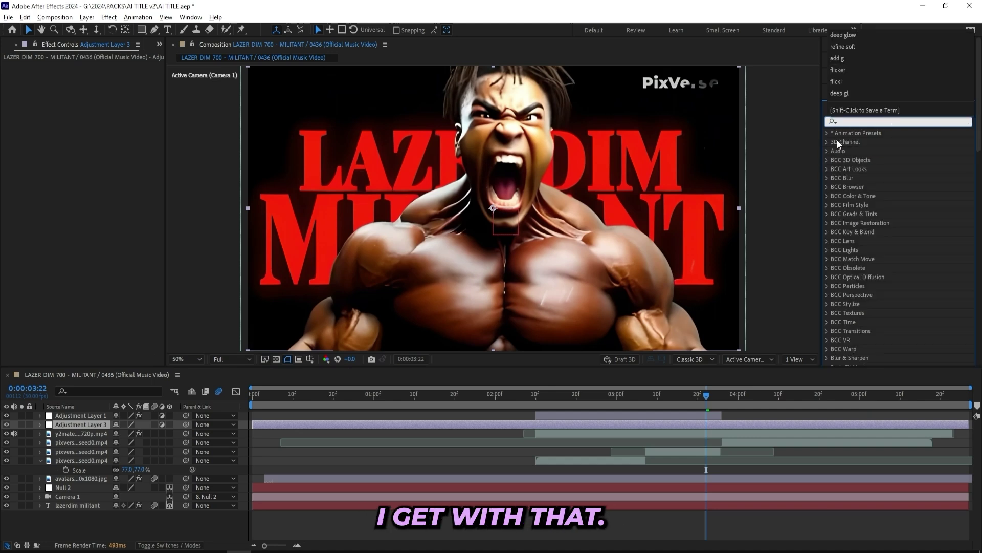
left_click(825, 133)
scroll(859, 152, "down", 10)
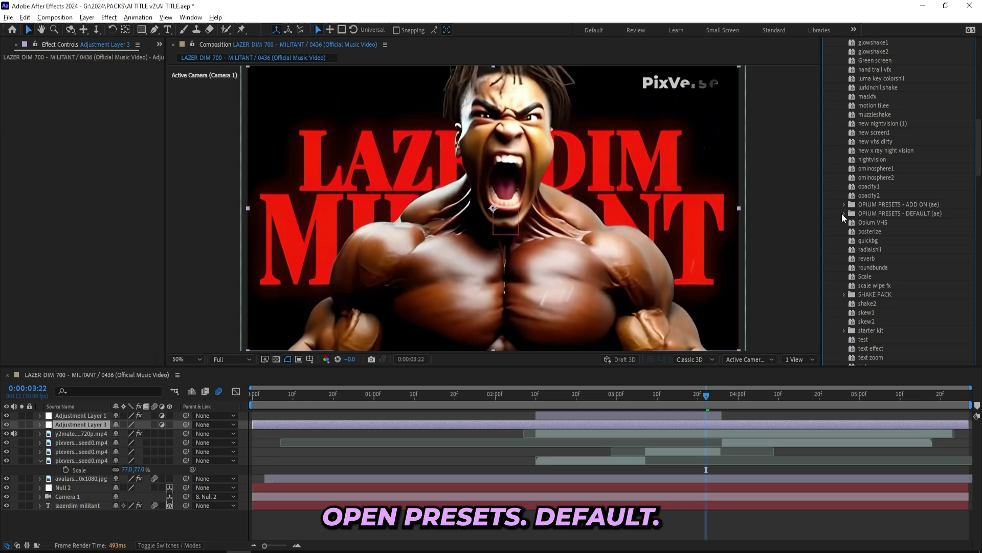
left_click(844, 213)
scroll(879, 192, "down", 2)
left_click_drag(877, 220, 842, 294)
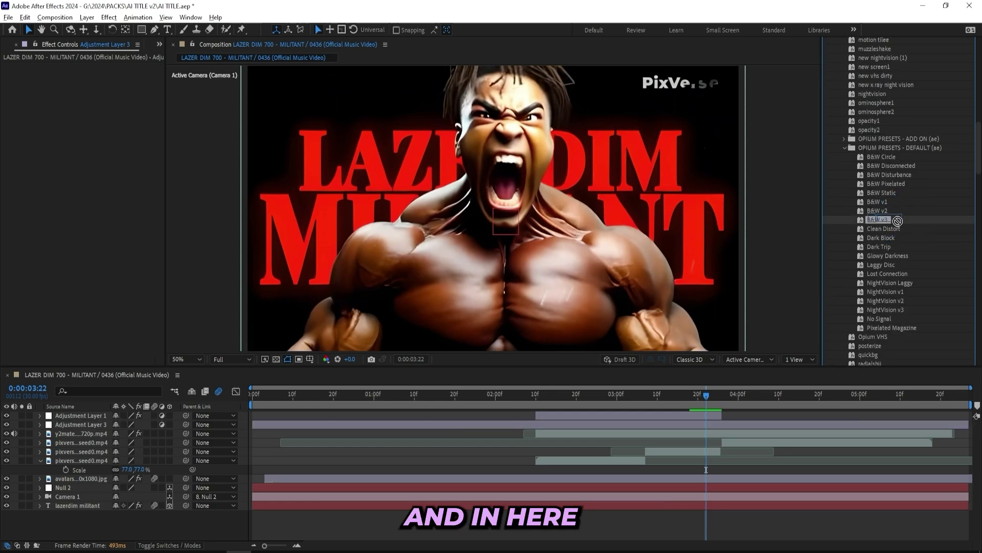
left_click_drag(811, 255, 498, 425)
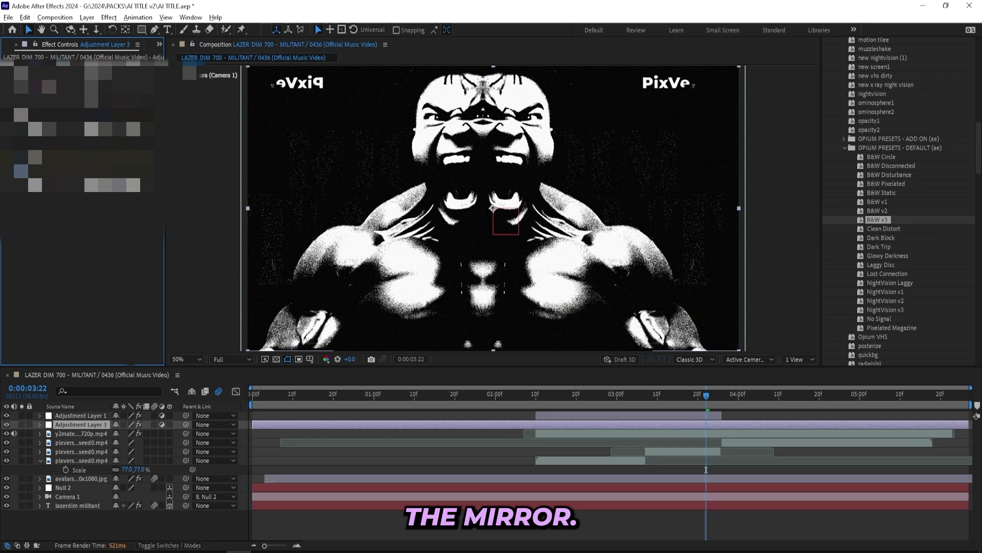
key("u")
key("u")
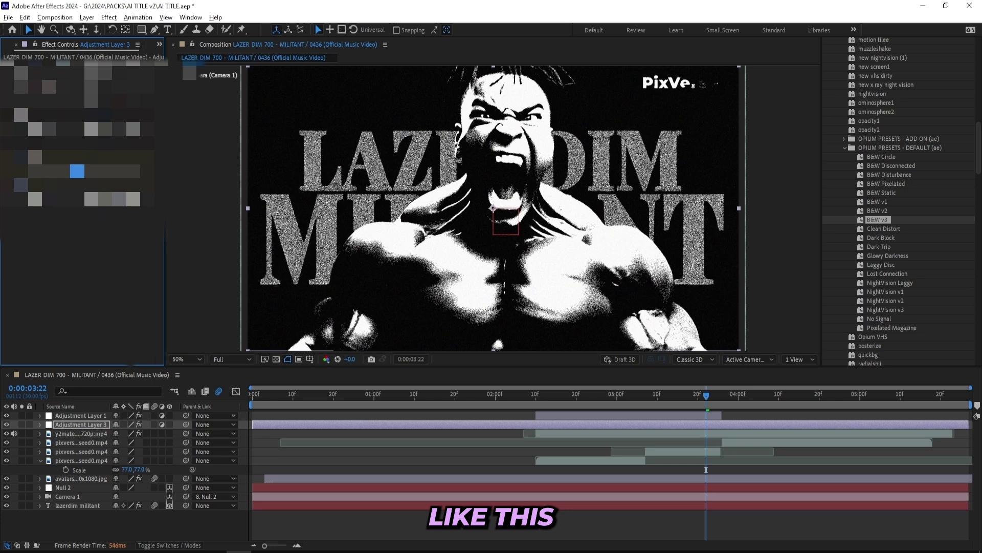
left_click_drag(705, 385, 317, 394)
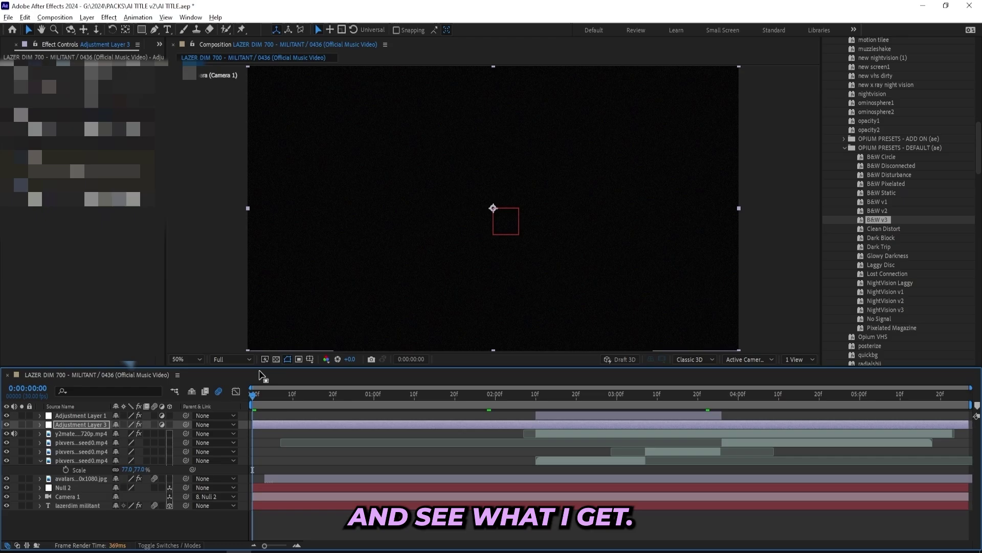
key("space")
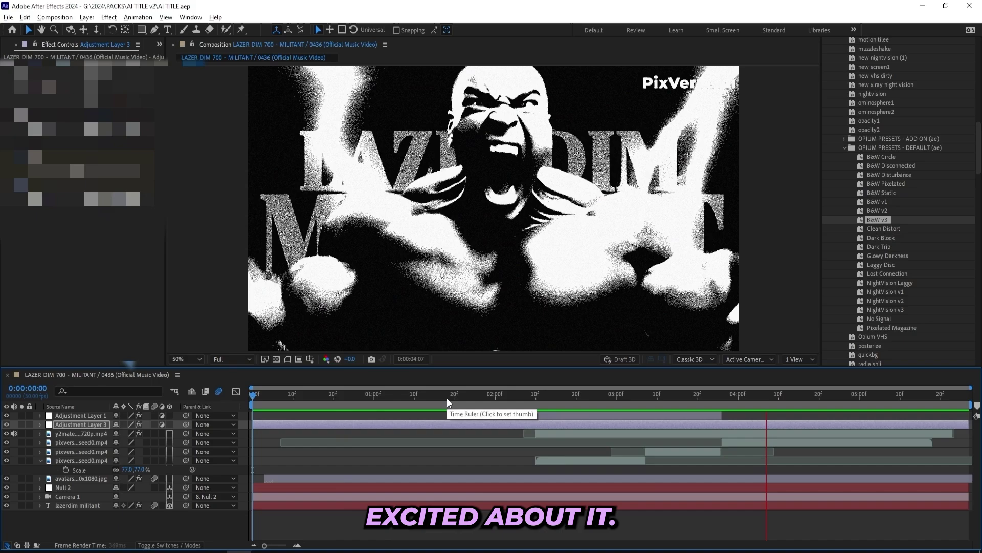
left_click_drag(392, 398, 614, 415)
left_click(647, 469)
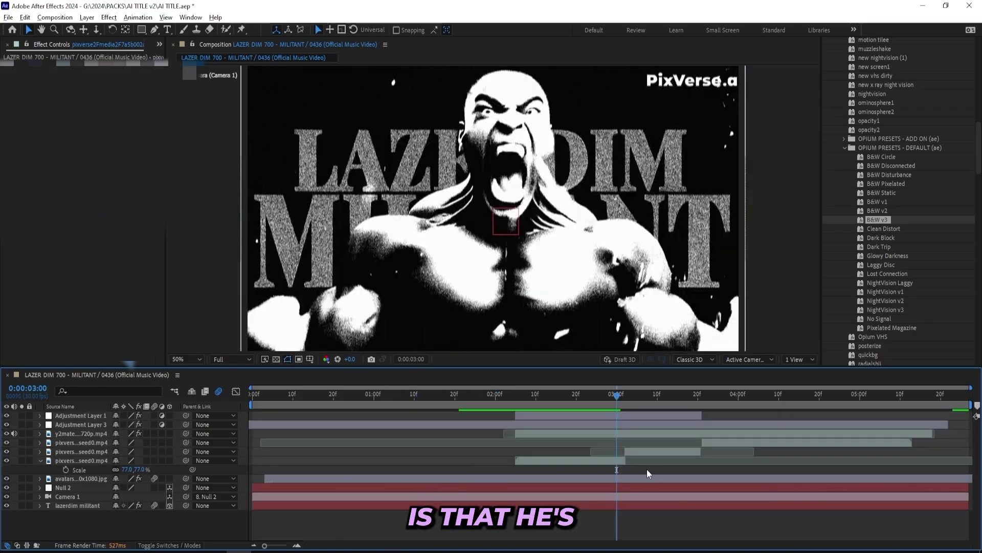
left_click(625, 427)
left_click(468, 394)
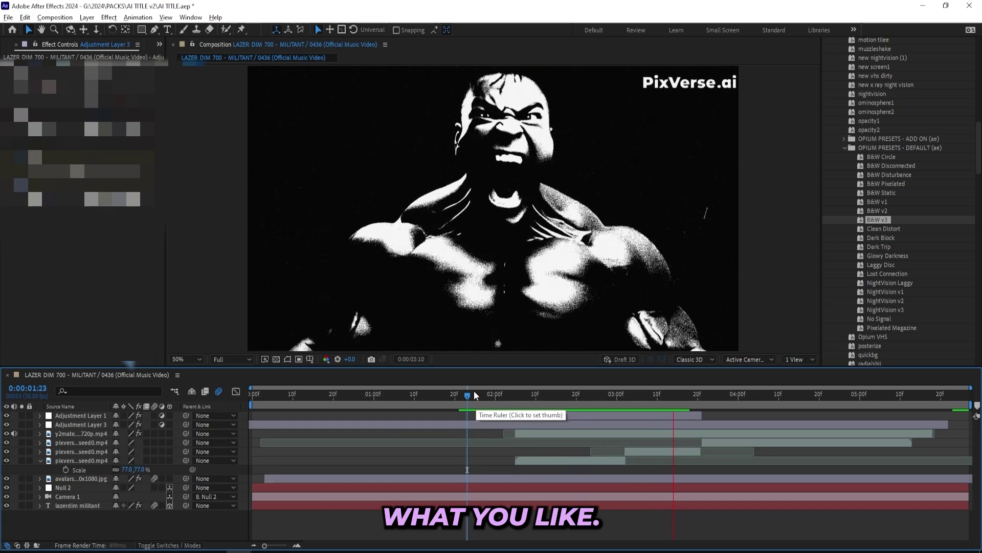
left_click(480, 398)
left_click_drag(506, 394, 636, 399)
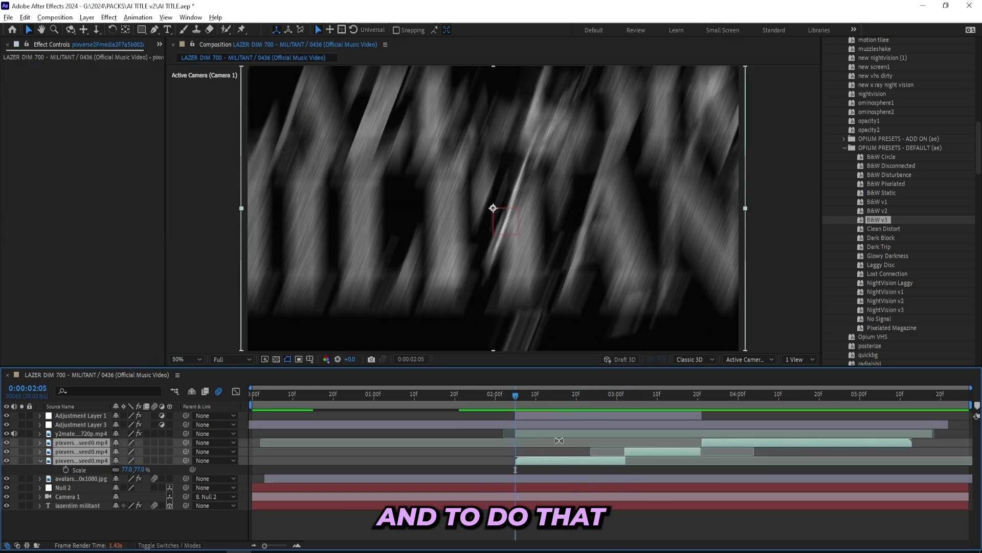
Pre-compose the three pixverse layers into Pre-comp 1 with all attributes moved, open it, and go to 2:06.
left_click(361, 468)
left_click(591, 459)
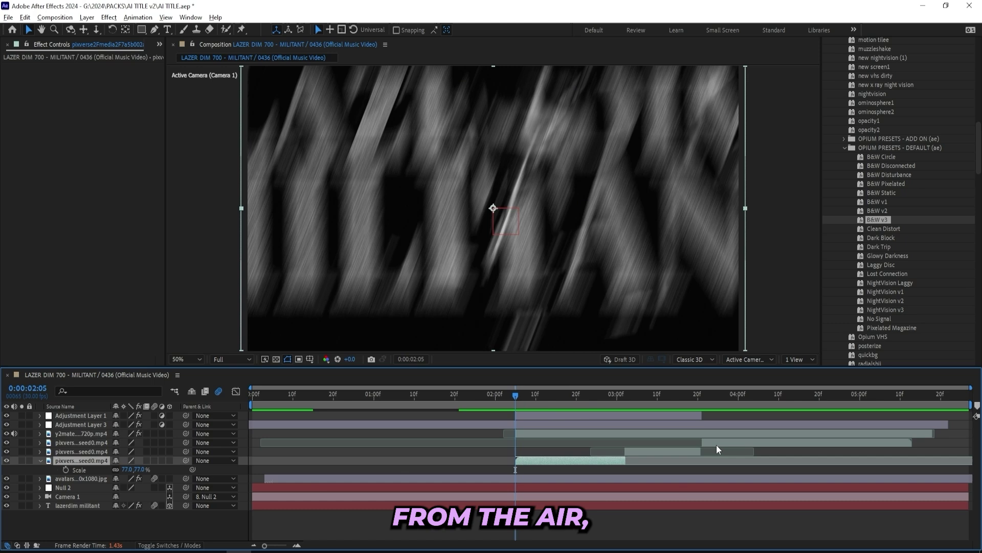
left_click(98, 442, "shift")
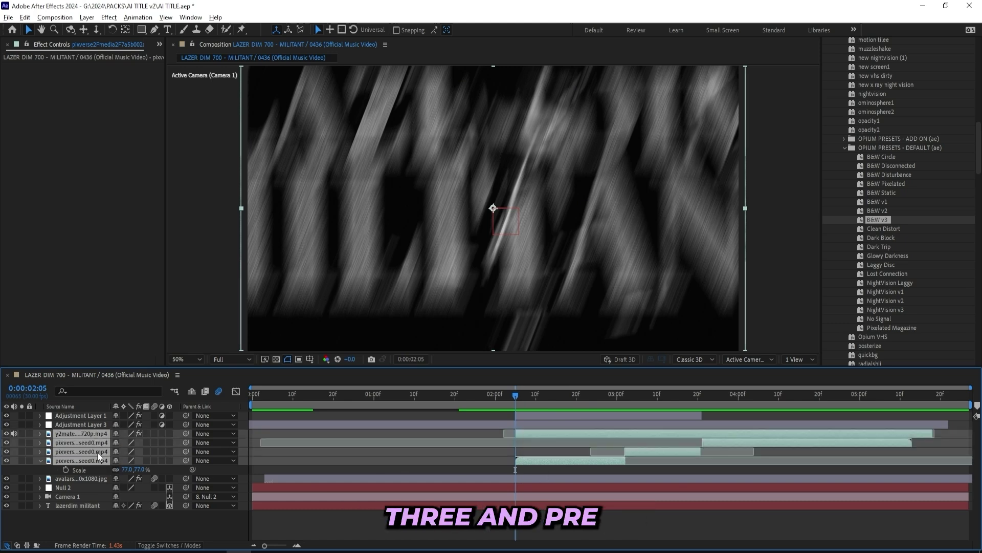
right_click(542, 462)
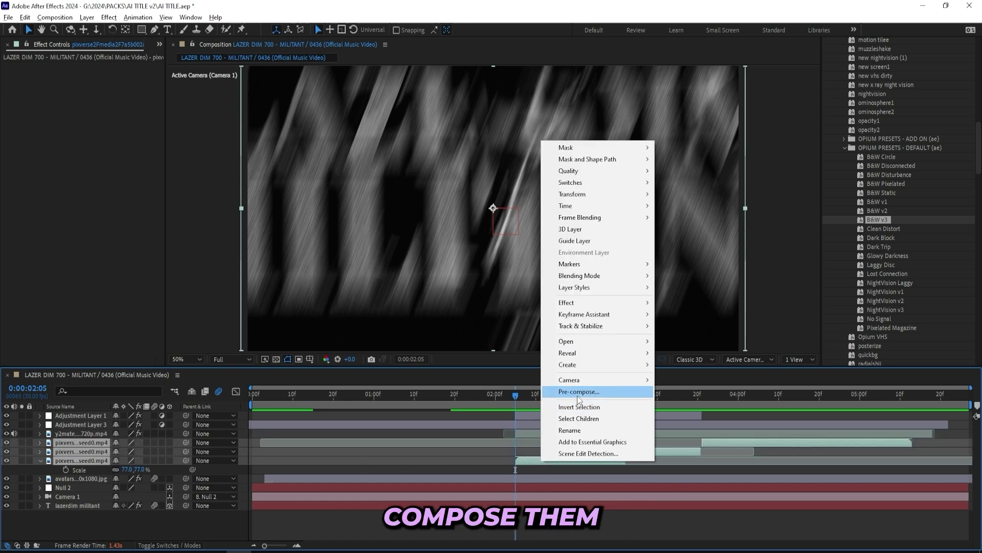
left_click(578, 391)
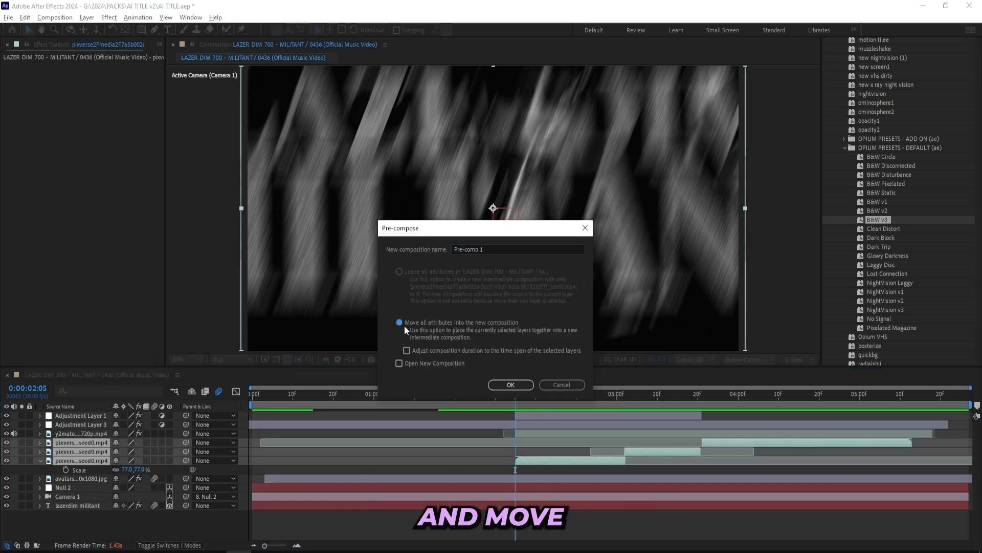
left_click(506, 383)
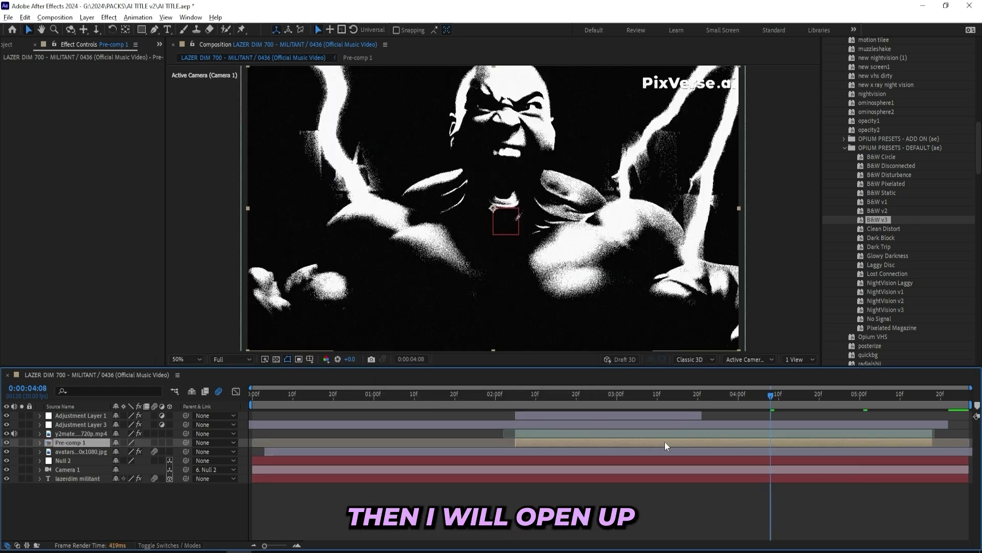
double_click(665, 441)
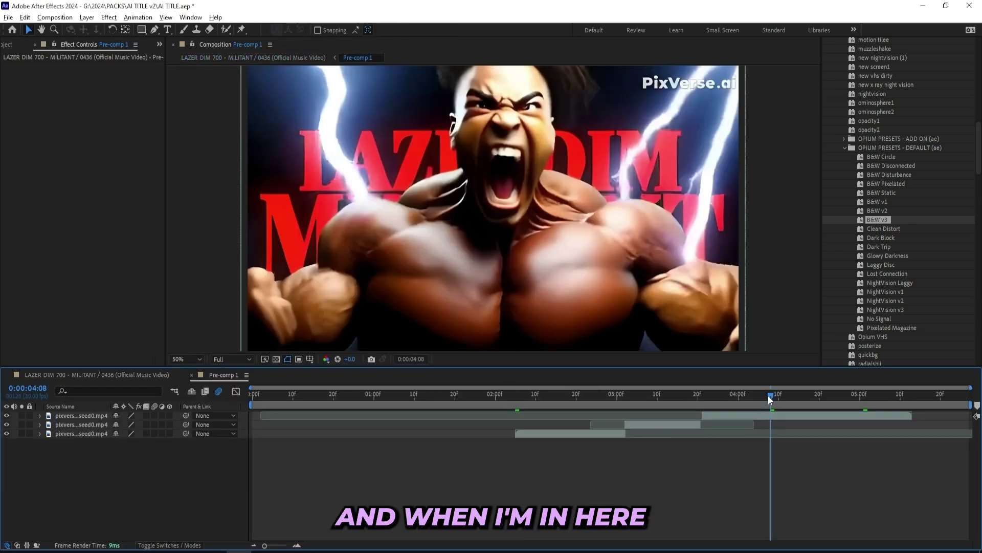
left_click_drag(769, 395, 542, 422)
Draw a rectangular Mask 1 around the PixVerse.ai watermark on the bottom clip and set it to Inverted.
left_click(554, 433)
key("i")
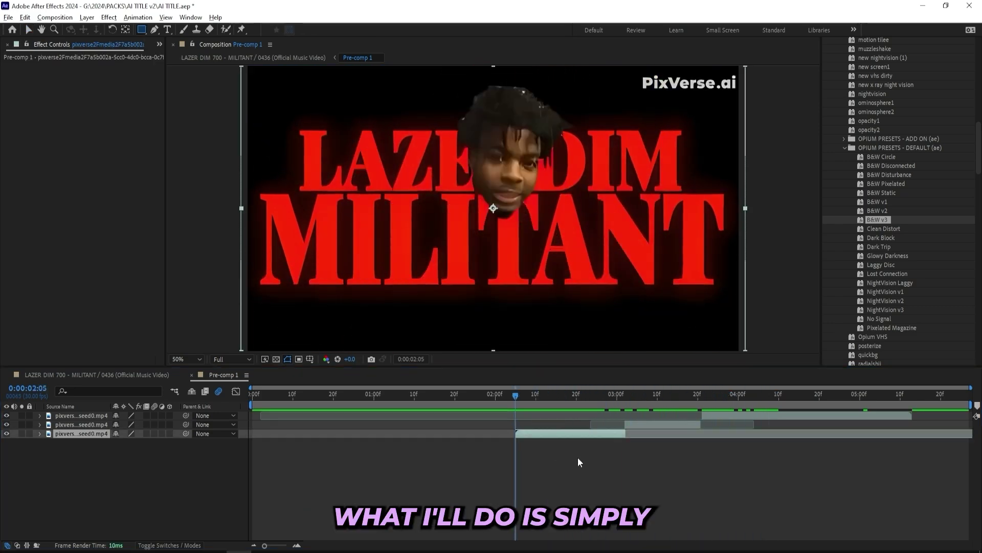
key("q")
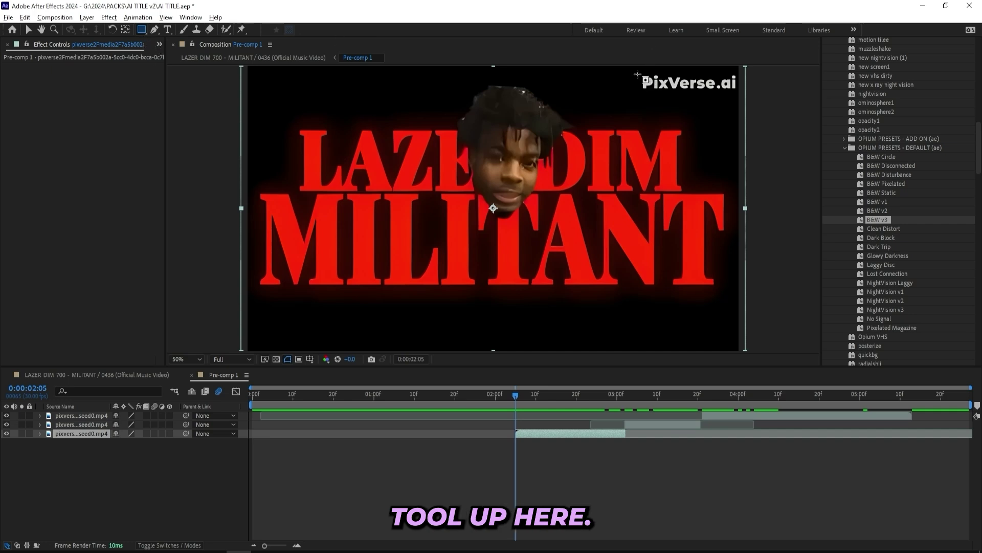
left_click_drag(635, 70, 664, 85)
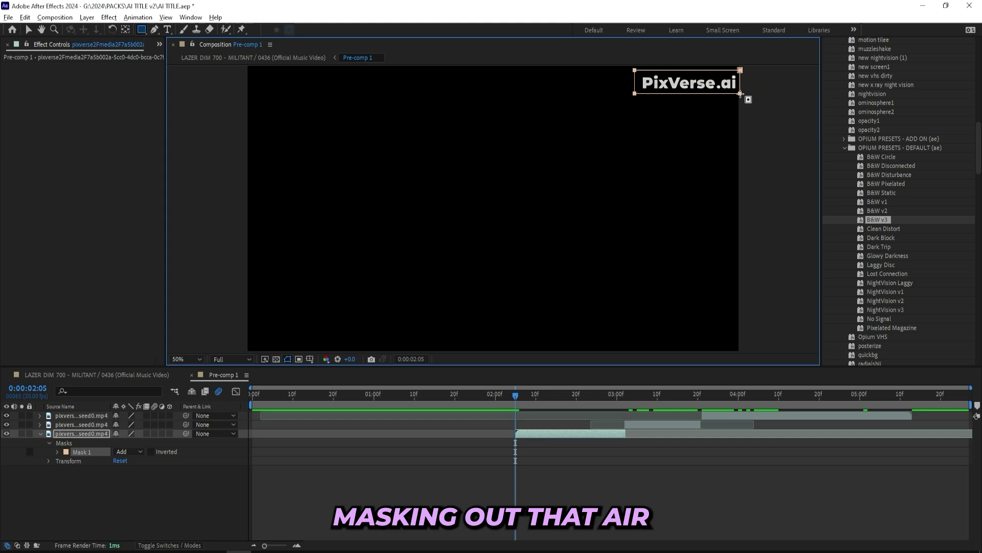
left_click(152, 442)
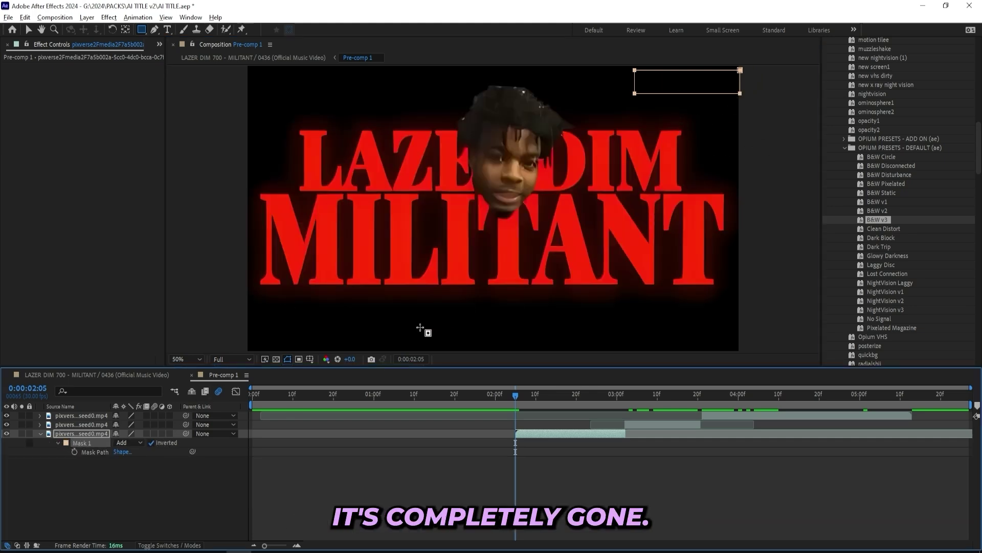
key("v")
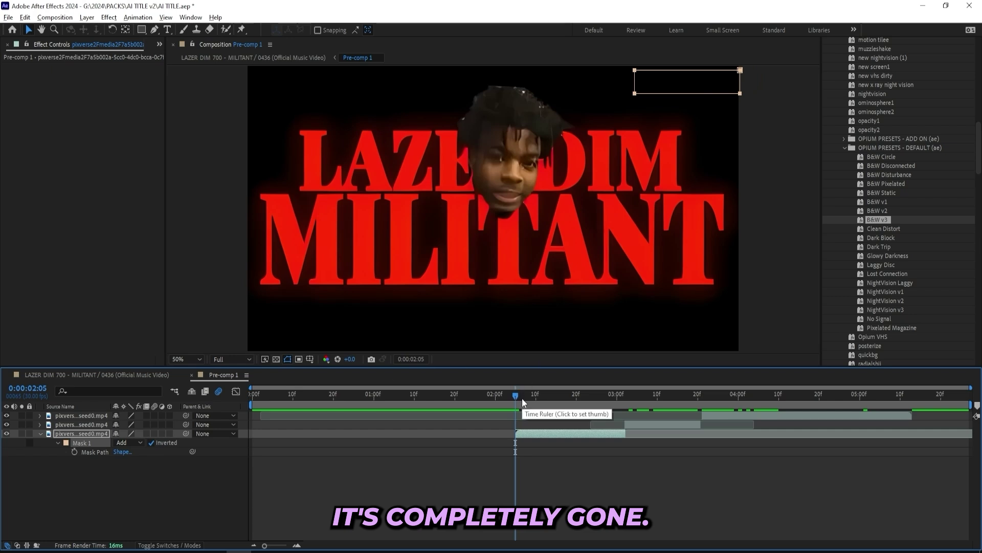
Collapse Effects & Presets and expand the Content-Aware Fill panel to reveal its controls.
left_click(844, 147)
scroll(845, 153, "up", 5)
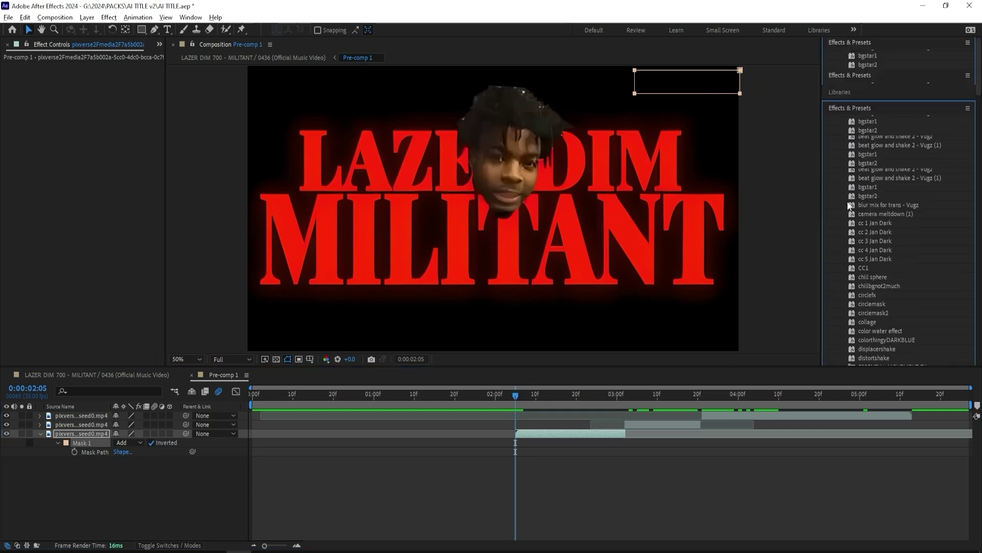
left_click(852, 111)
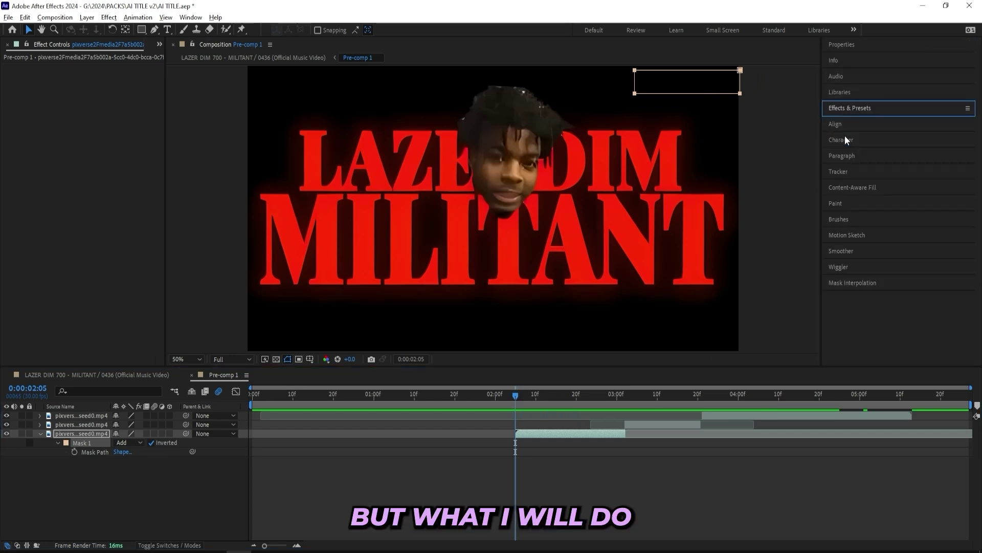
left_click(851, 188)
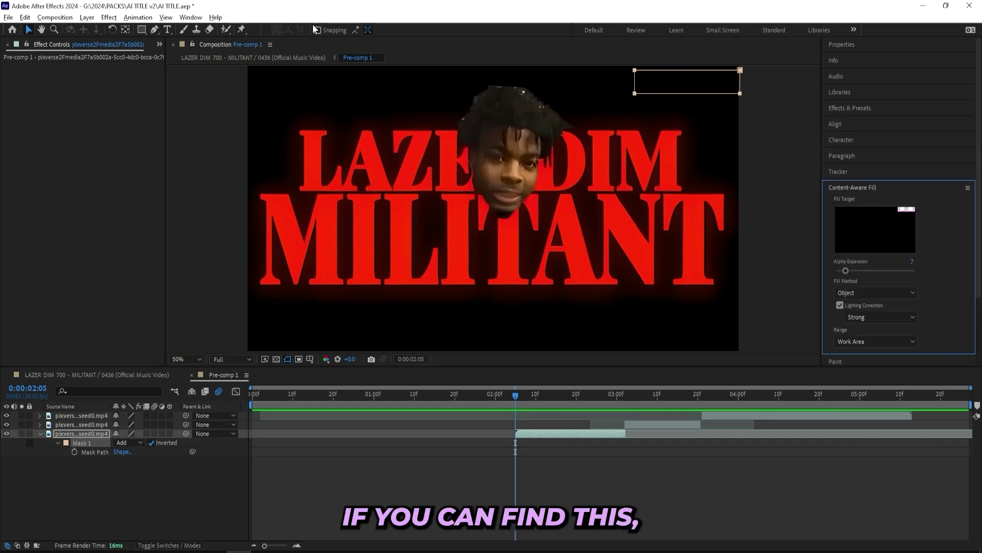
left_click(190, 16)
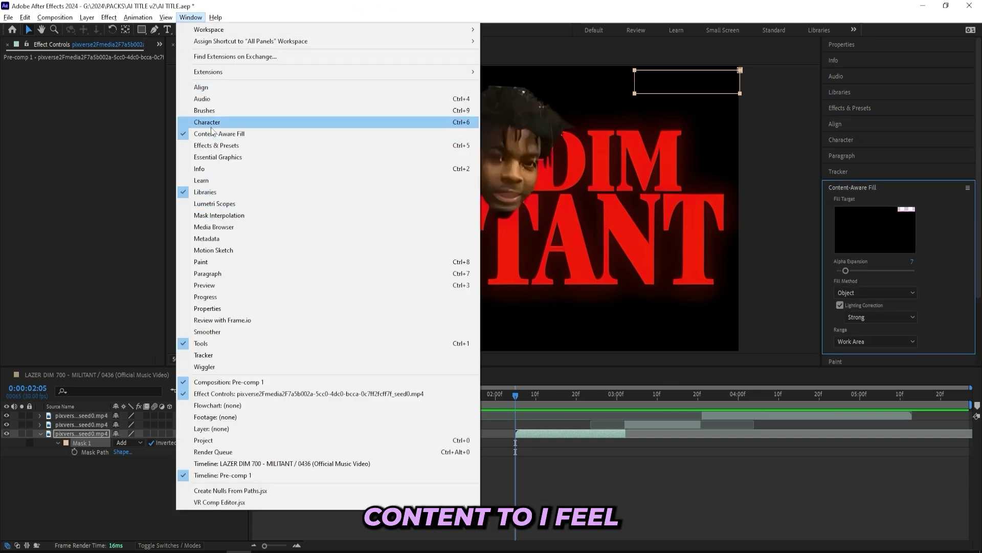
left_click(953, 309)
scroll(890, 302, "down", 3)
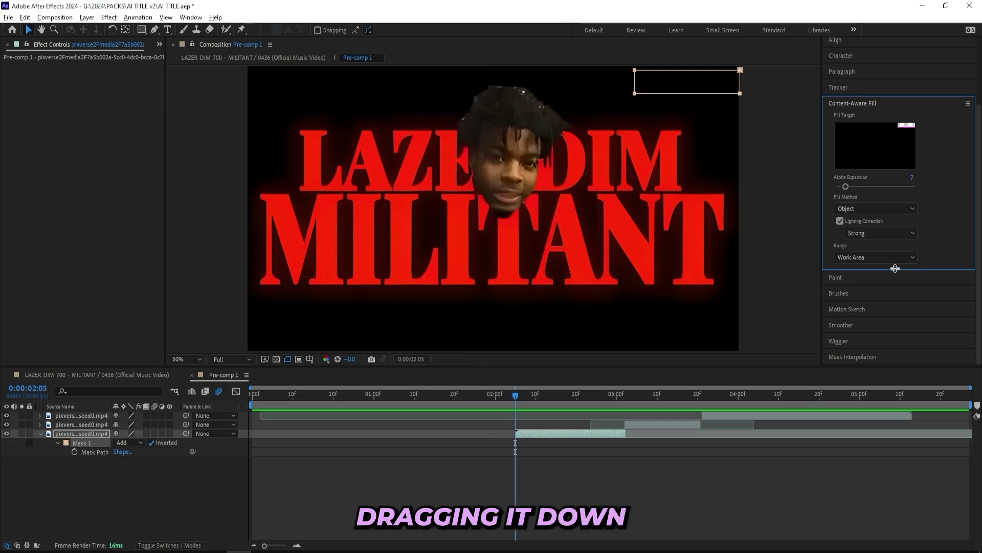
left_click_drag(895, 268, 884, 311)
left_click(884, 294)
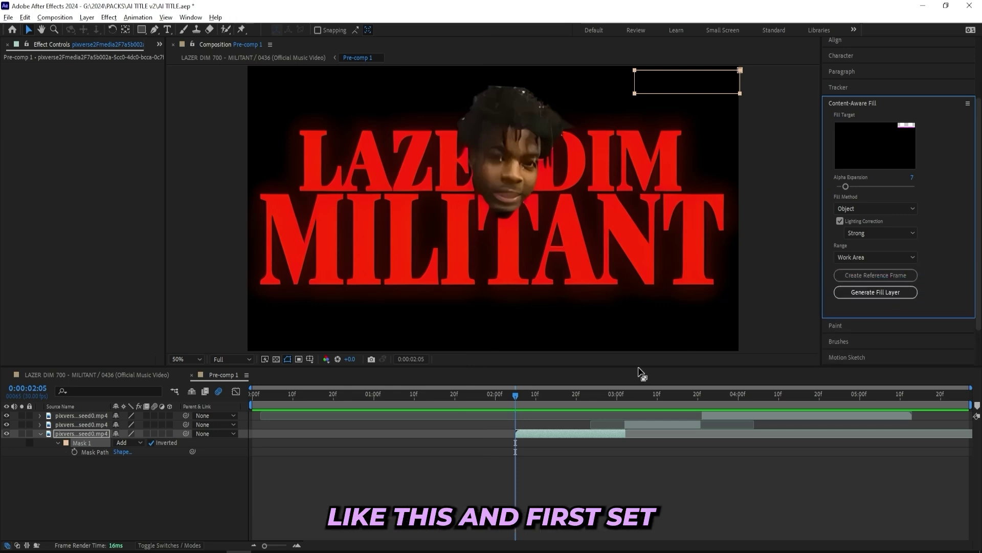
Set the work area to the first clip and generate the Fill [65-91].png layer, then scrub to check it.
left_click_drag(516, 407, 625, 408)
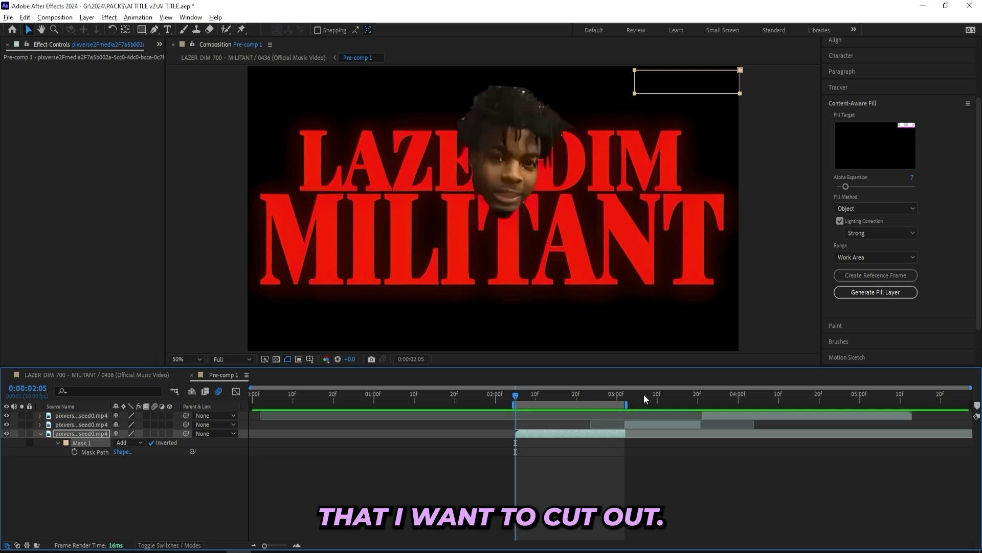
left_click(886, 294)
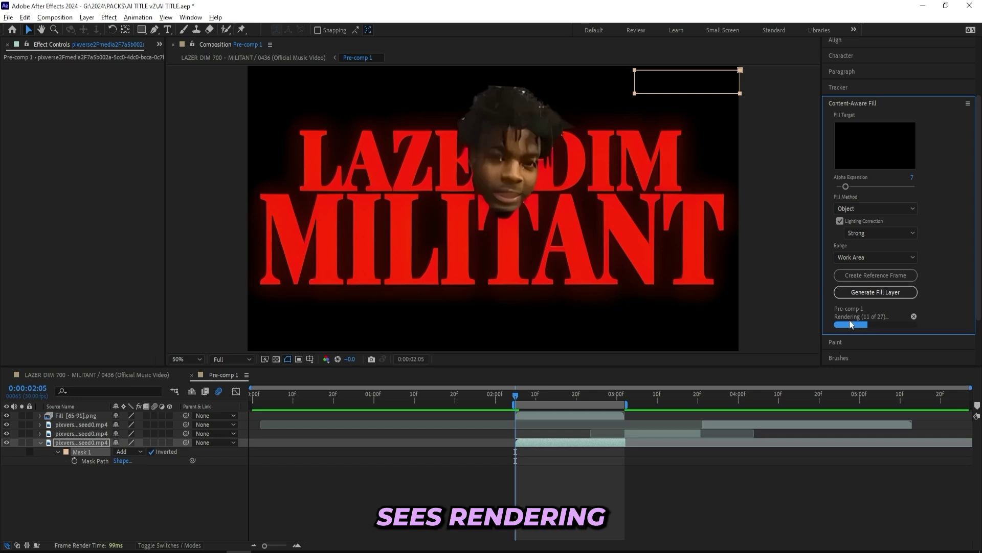
left_click_drag(537, 414, 685, 403)
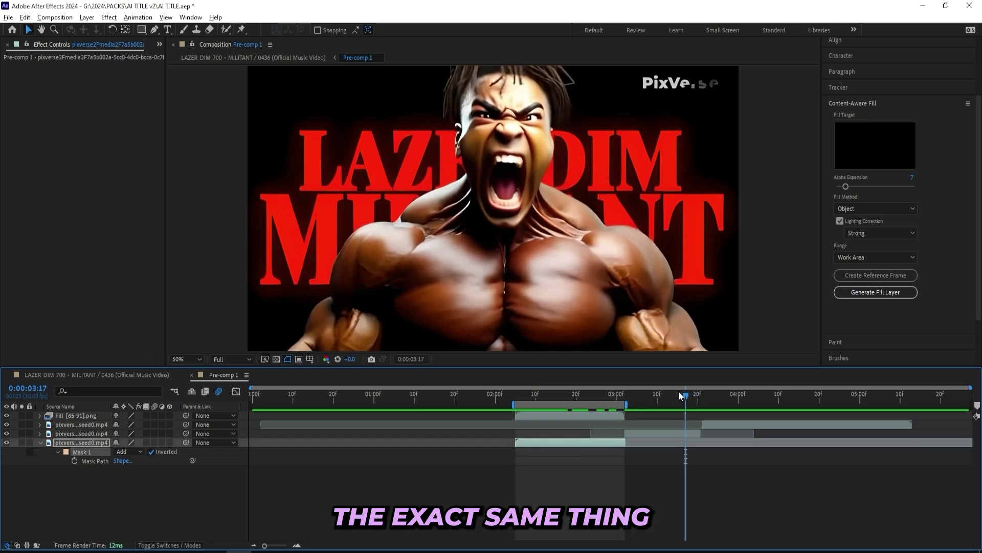
Paste the watermark mask onto the later PixVerse layers and set the work area from 3:09 over that section.
left_click_drag(678, 394, 653, 394)
left_click(653, 433)
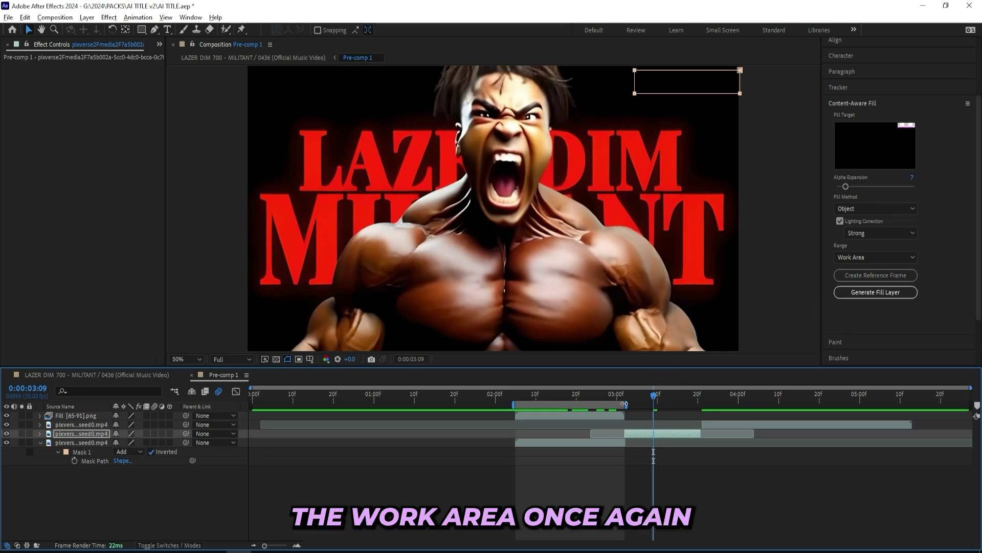
key("b")
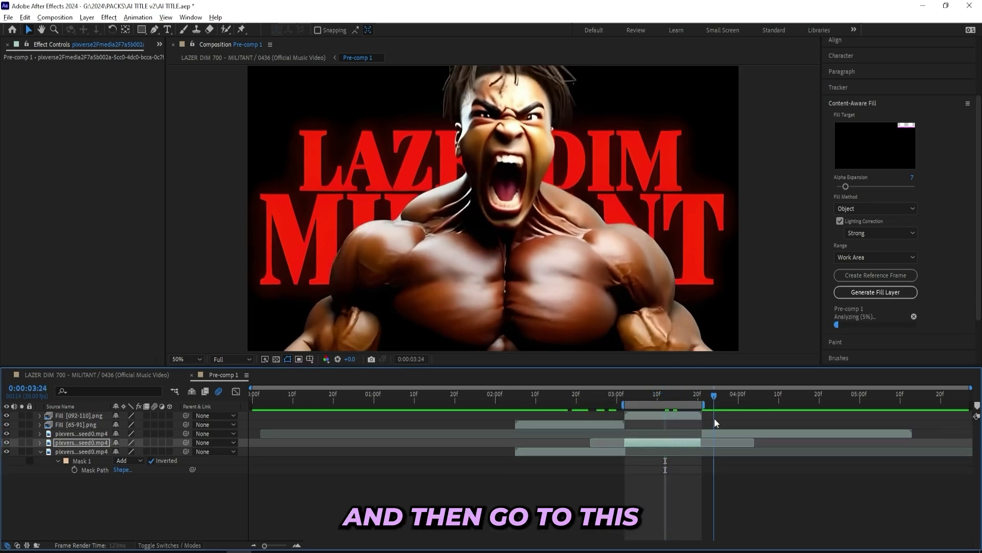
left_click(716, 432)
key("ctrl+v")
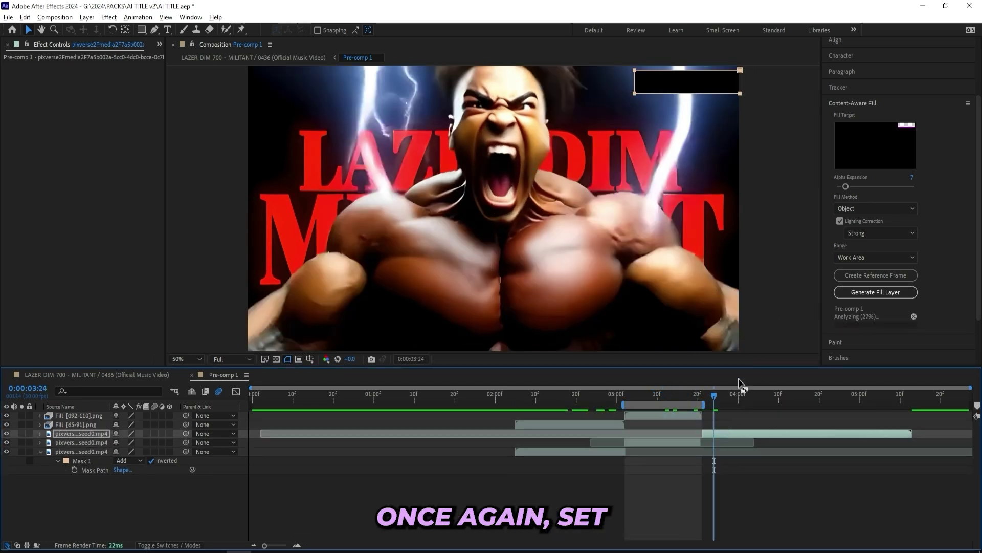
left_click_drag(656, 404, 913, 405)
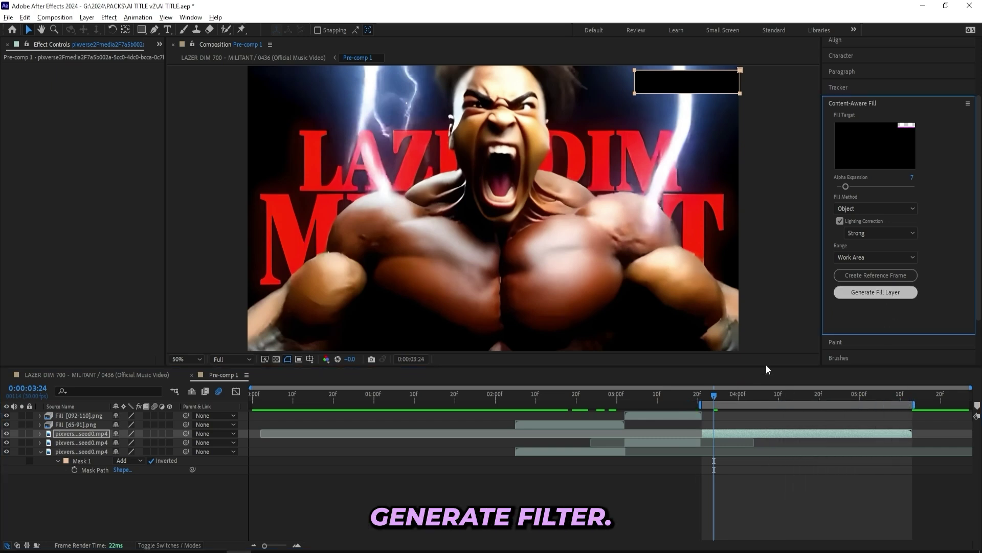
Scrub back to 3:00 and inspect the filled watermark corner of the frame.
left_click_drag(716, 398, 623, 378)
right_click(717, 81)
left_click(687, 87)
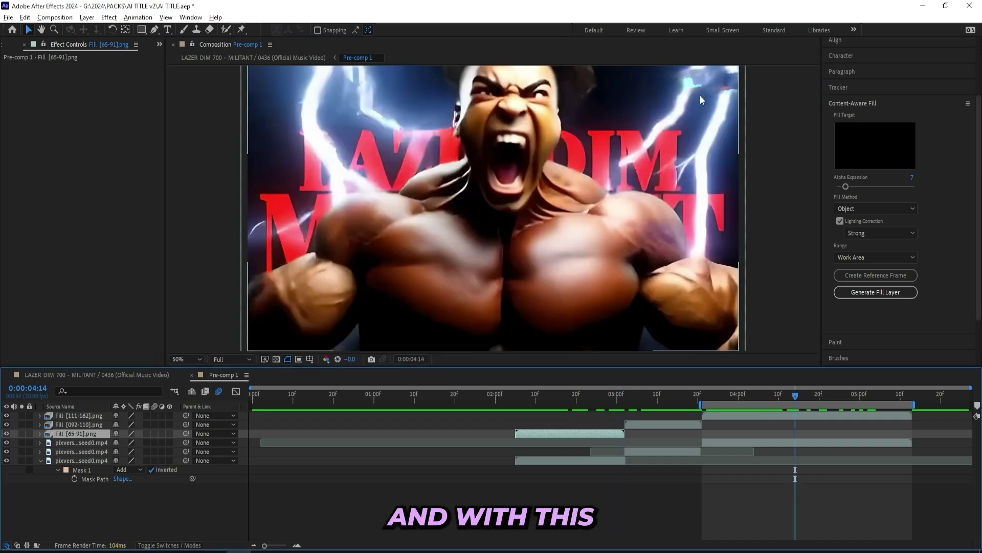
left_click_drag(720, 78, 661, 146)
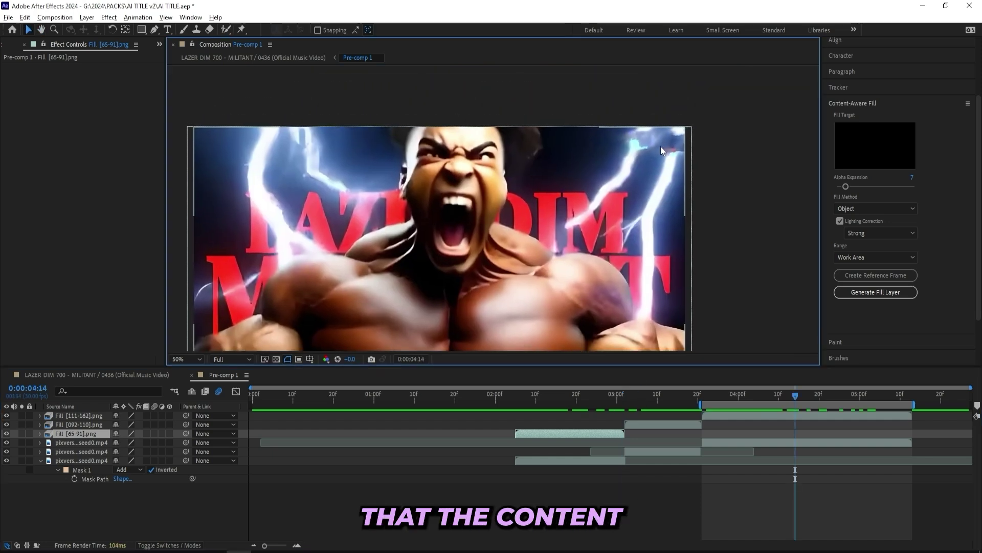
Close the Pre-comp 1 timeline and scrub the main composition back to 3:20 to preview.
left_click(783, 394)
left_click(192, 375)
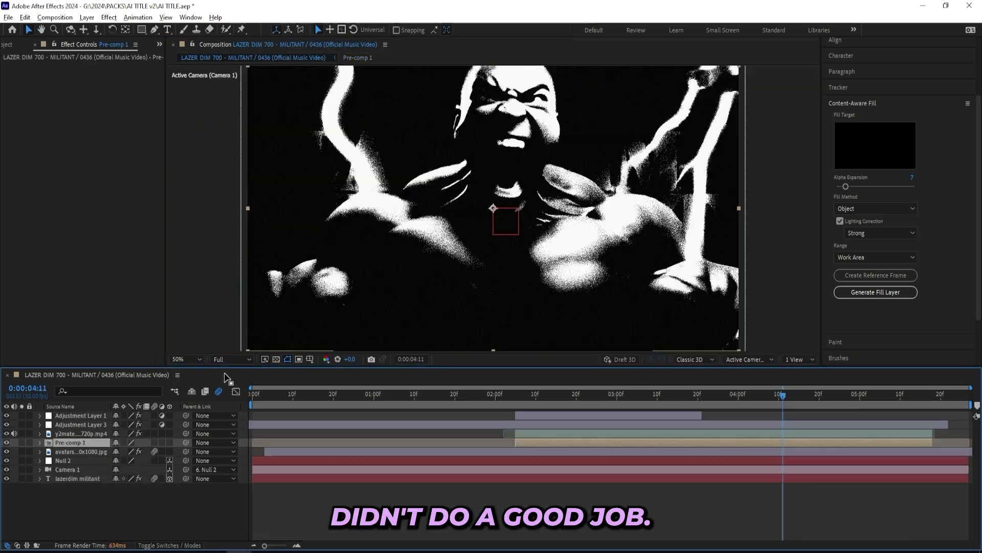
left_click_drag(783, 395, 697, 392)
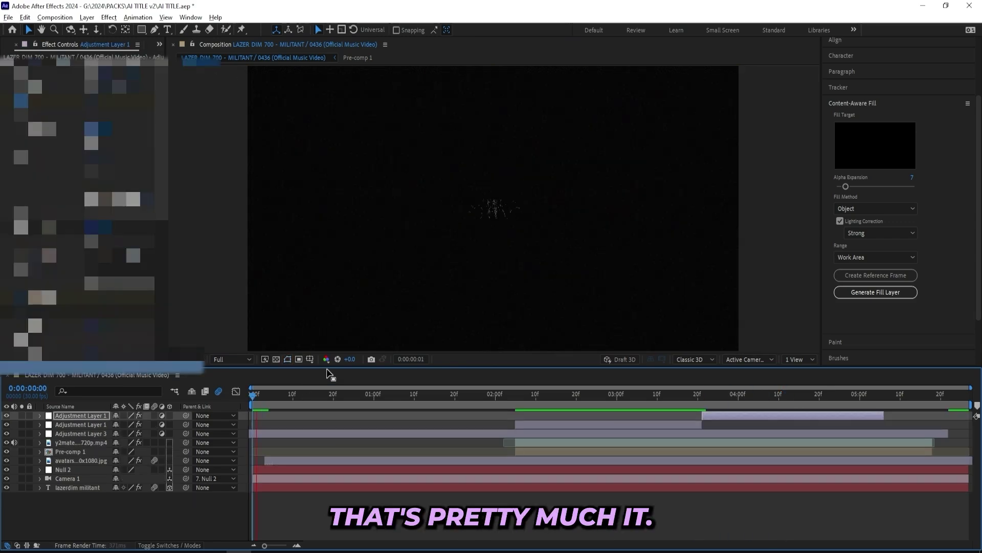